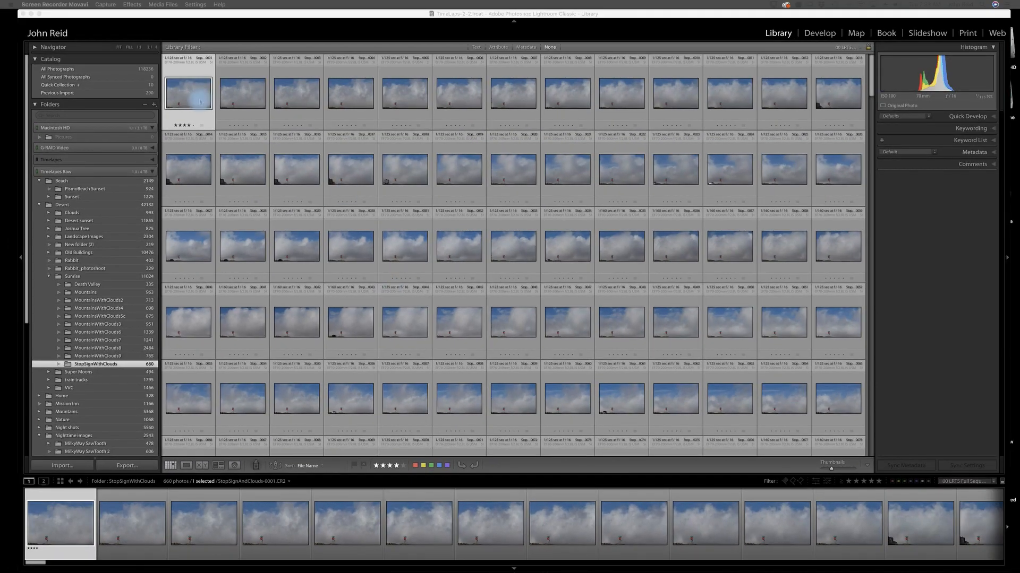
- Open StopSignAndClouds-0001.CR2 for developing and crop it to 16 x 9, keeping the stop sign and the ground below it in frame
double_click(193, 102)
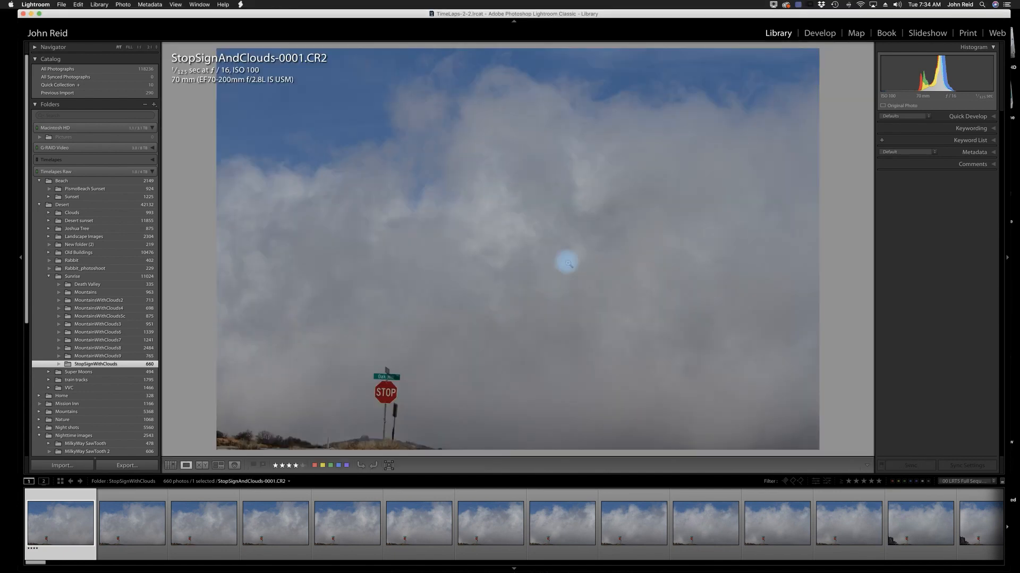
left_click(821, 34)
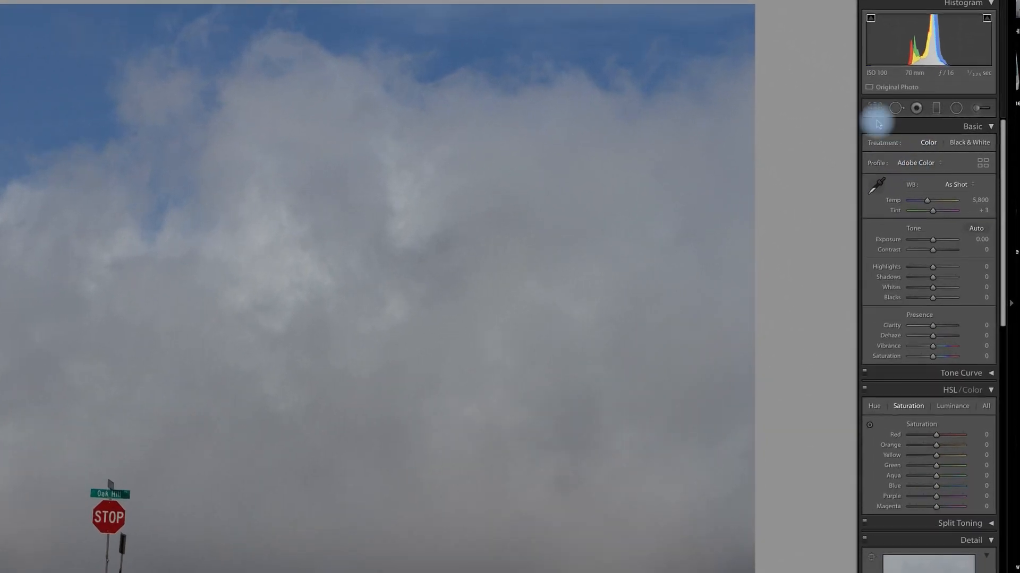
left_click(874, 107)
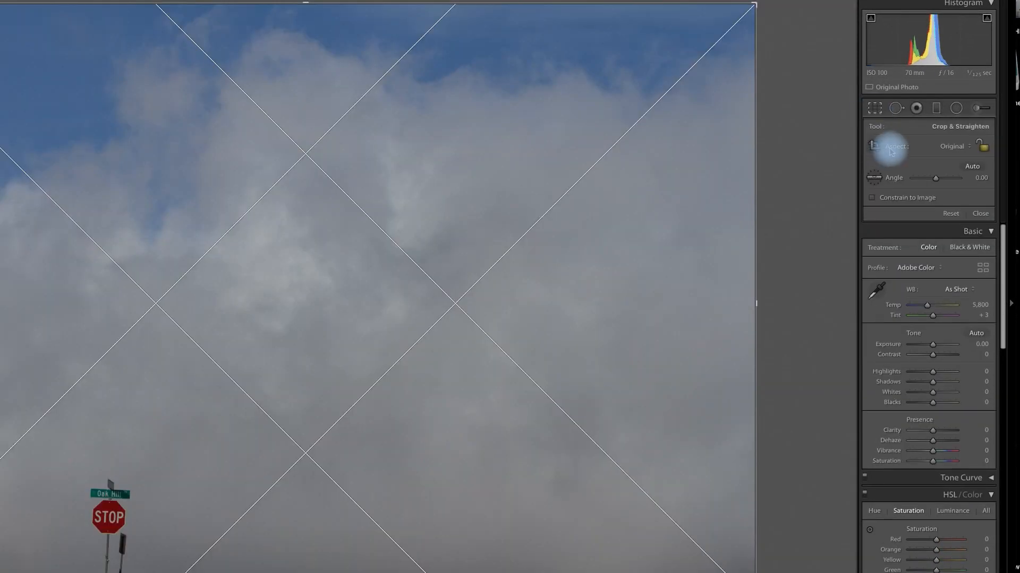
left_click(969, 149)
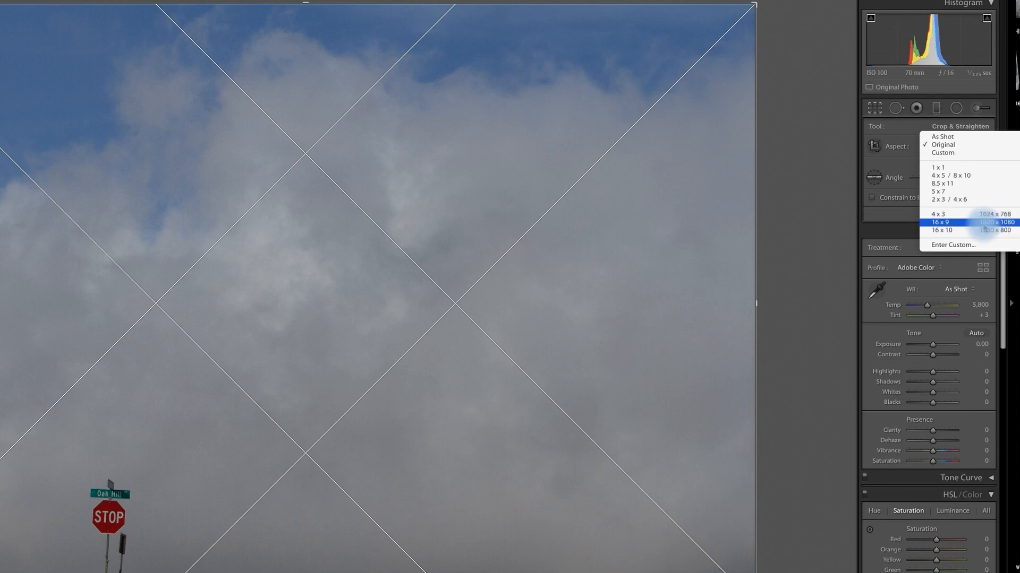
left_click(962, 223)
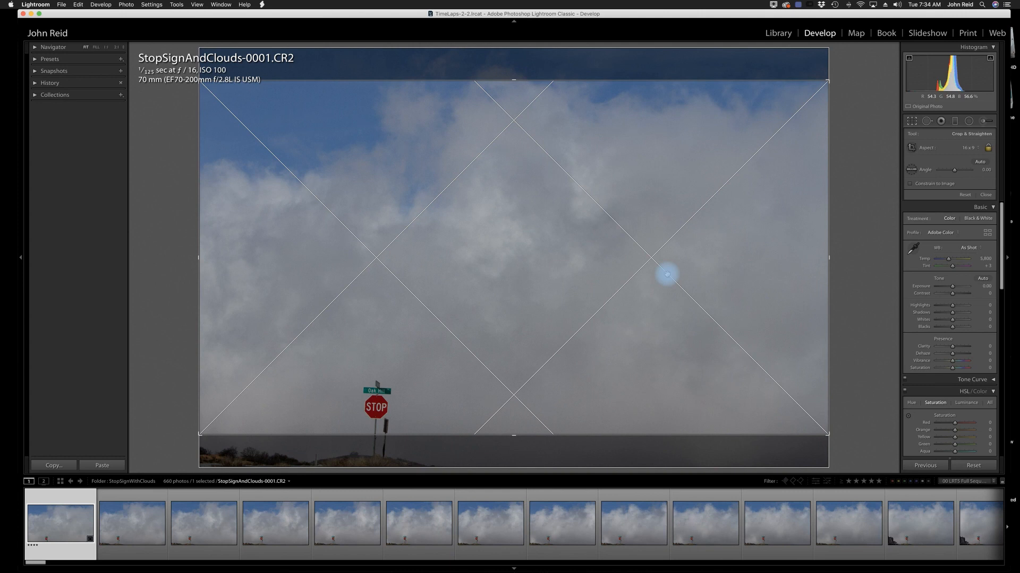
left_click_drag(667, 275, 633, 410)
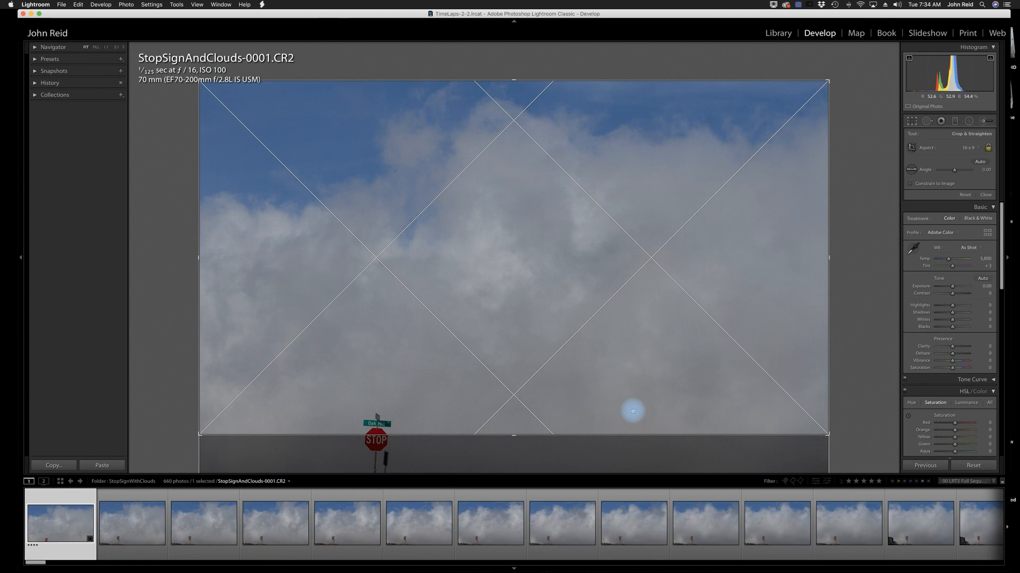
left_click_drag(632, 411, 637, 257)
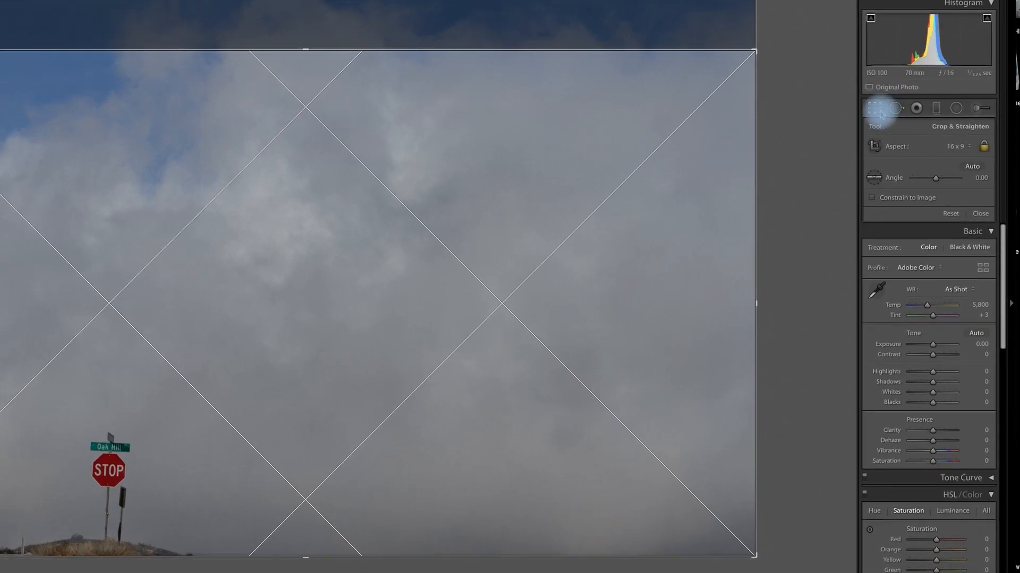
left_click(876, 110)
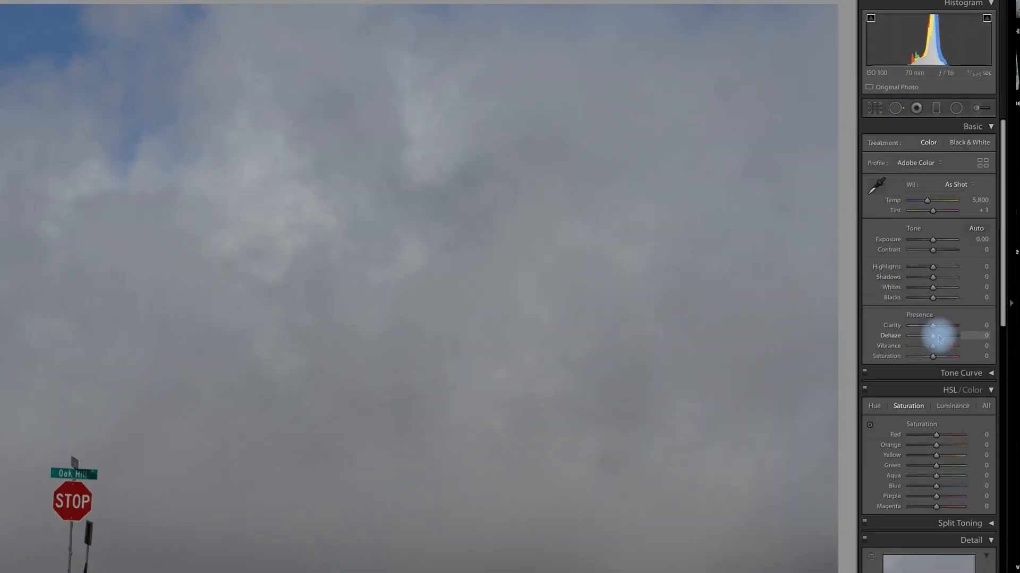
- Set Dehaze to +23, Clarity +21, Exposure +0.45, Contrast +16, Highlights +56 and Shadows -16 on the photo
left_click_drag(933, 336, 936, 338)
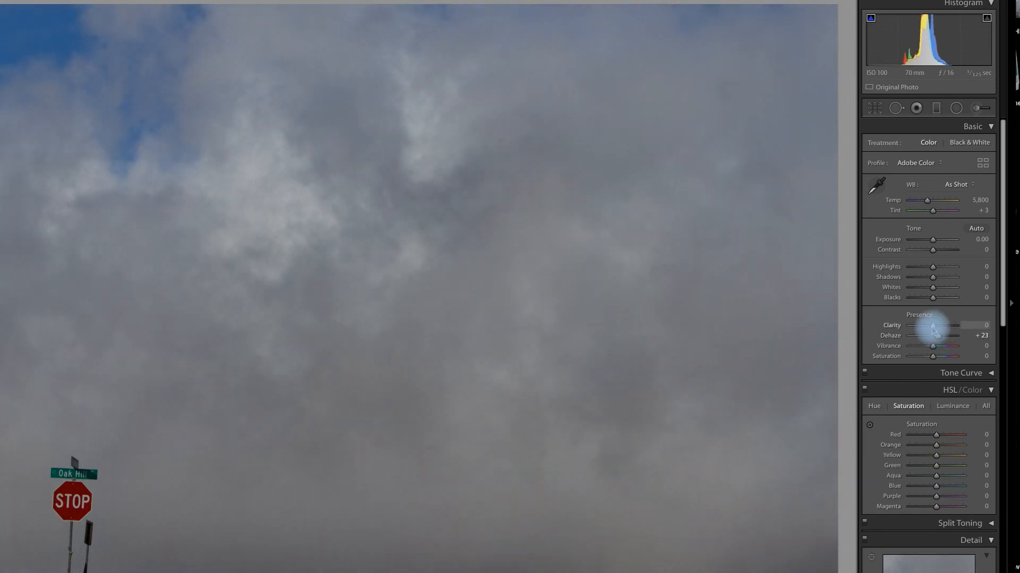
left_click_drag(933, 326, 938, 326)
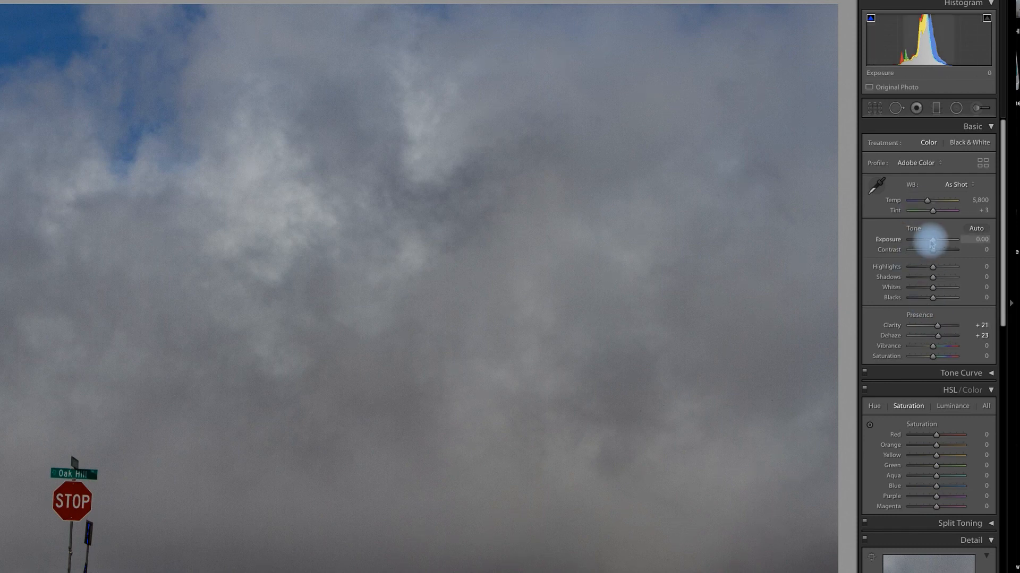
left_click_drag(932, 242, 949, 271)
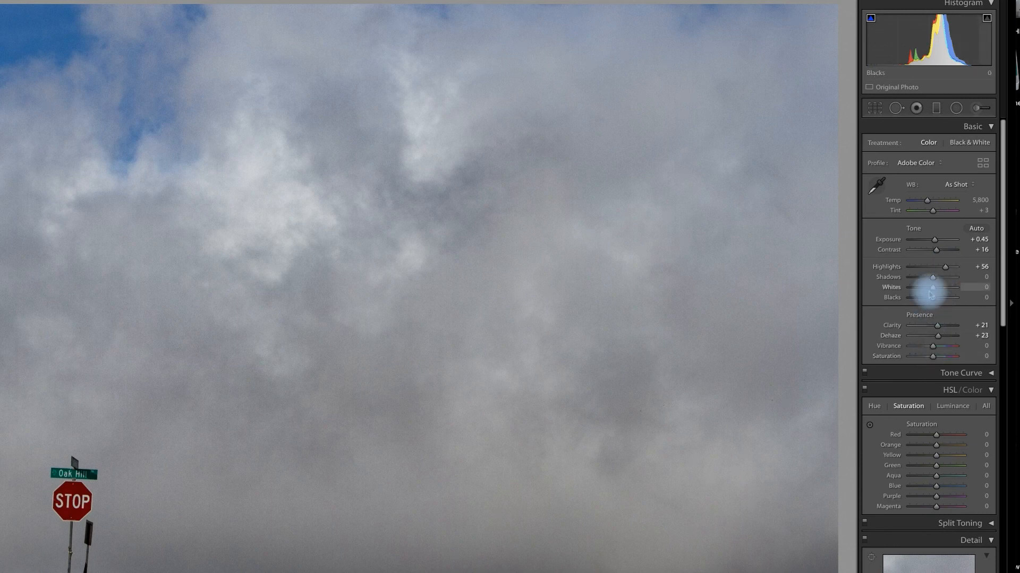
left_click_drag(933, 277, 929, 278)
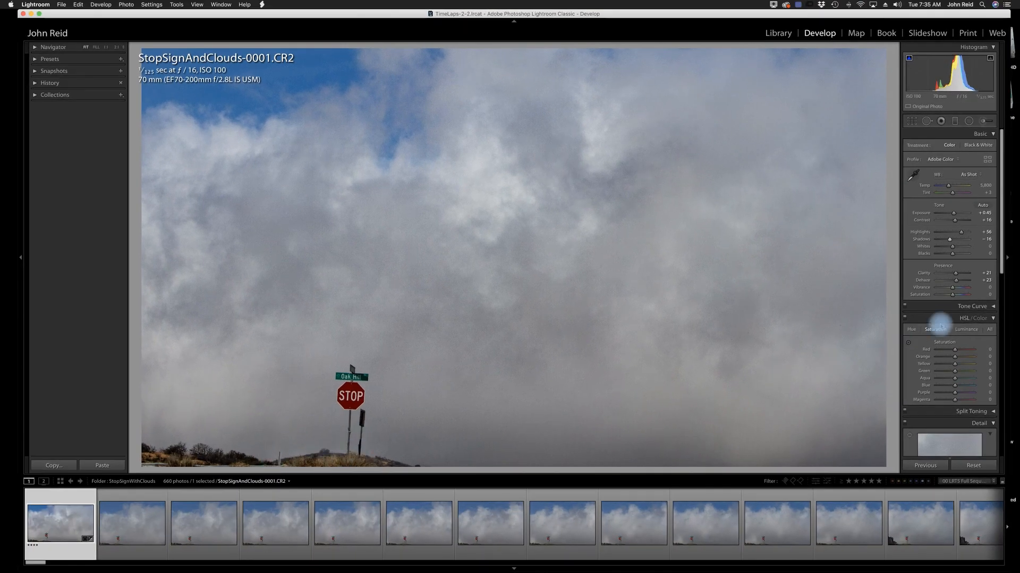
- Reduce the photo's noise by setting Luminance noise reduction to 26
left_click_drag(1000, 257, 994, 337)
left_click(951, 289)
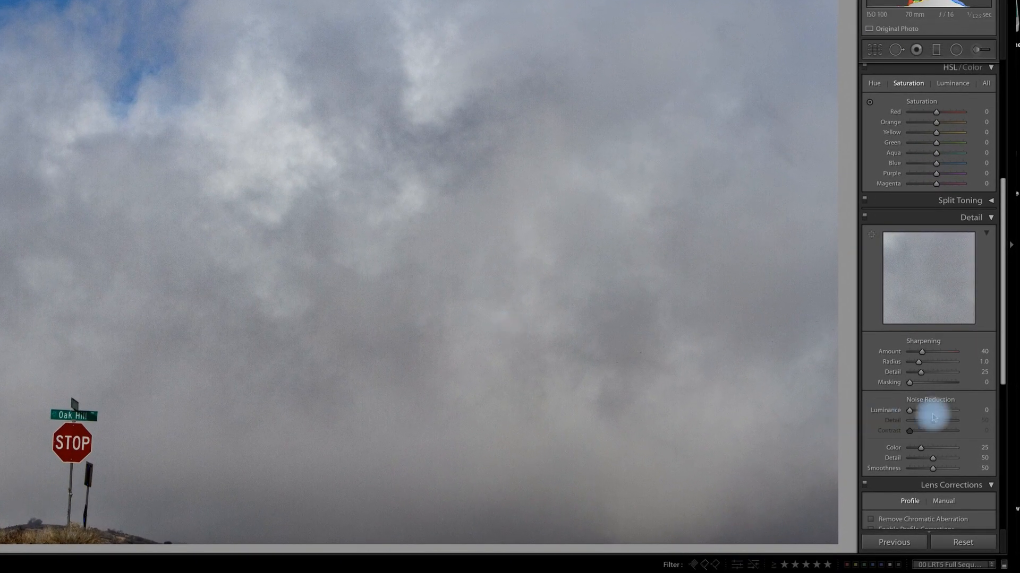
left_click(910, 412)
left_click_drag(911, 414, 920, 414)
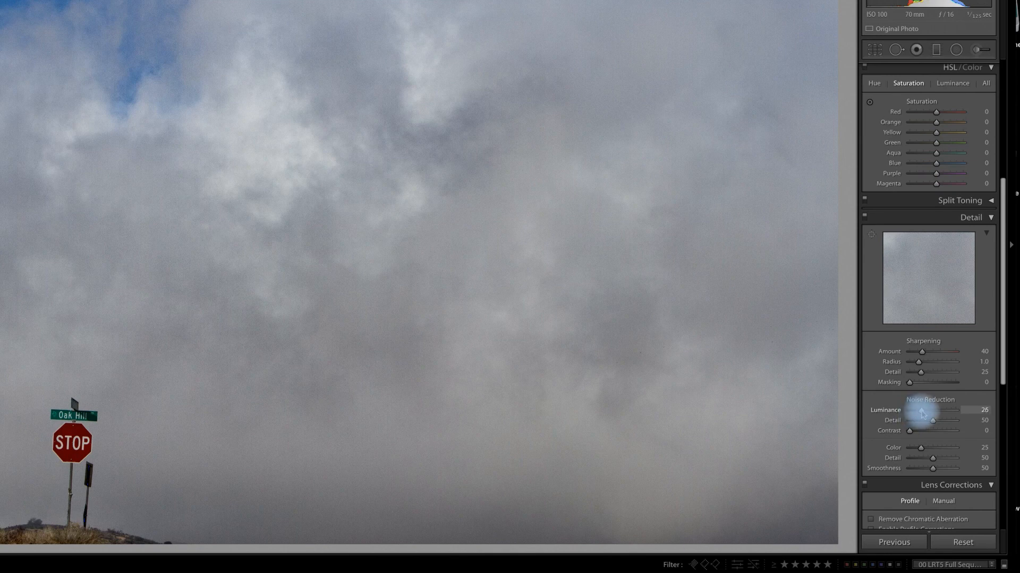
- Sharpen the photo with an Amount of 61 and Masking of 75, previewing the mask to limit sharpening to edges
left_click(916, 381)
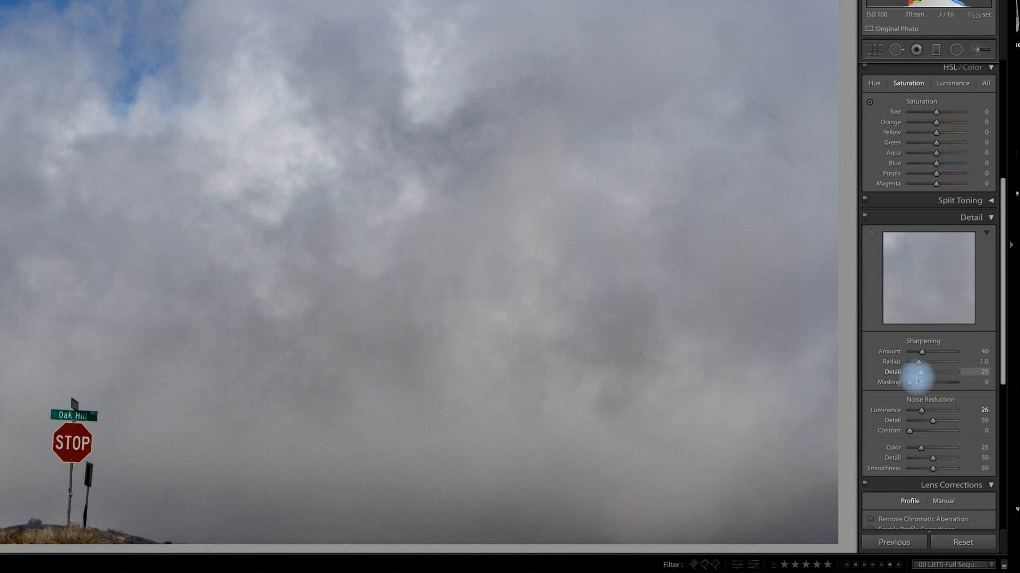
key("alt")
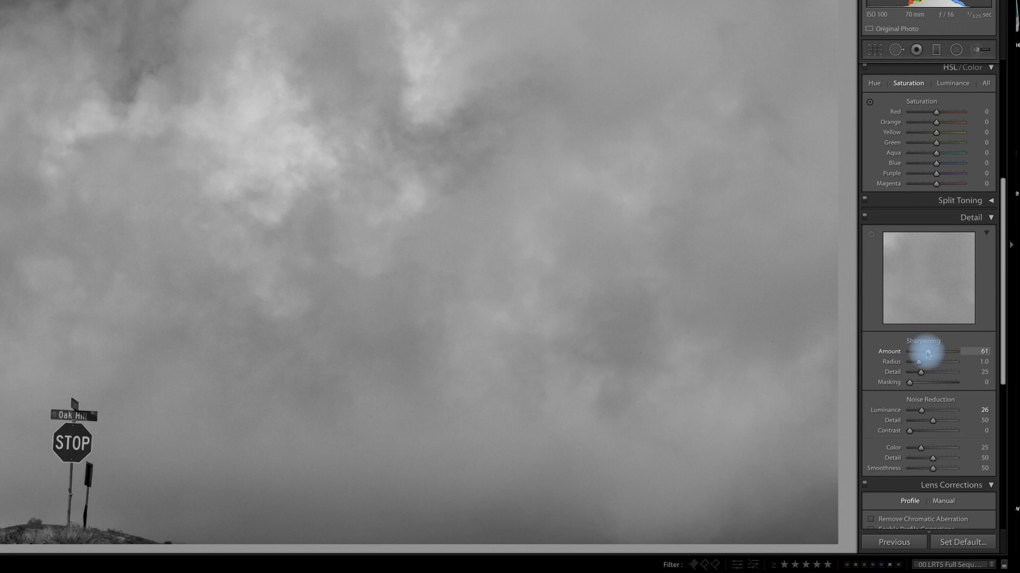
left_click(909, 383, "alt")
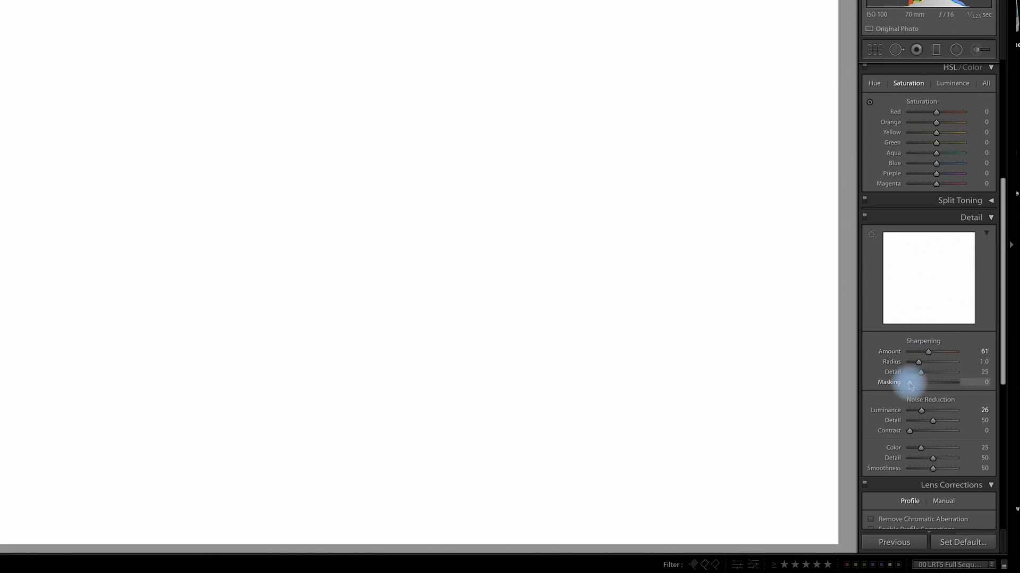
left_click_drag(909, 383, 937, 386)
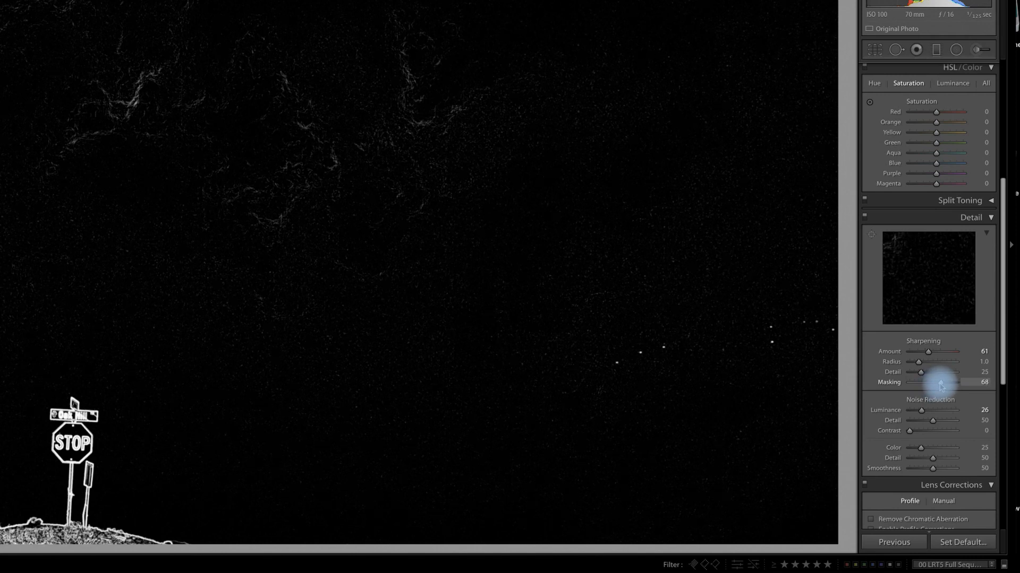
left_click_drag(942, 386, 944, 386)
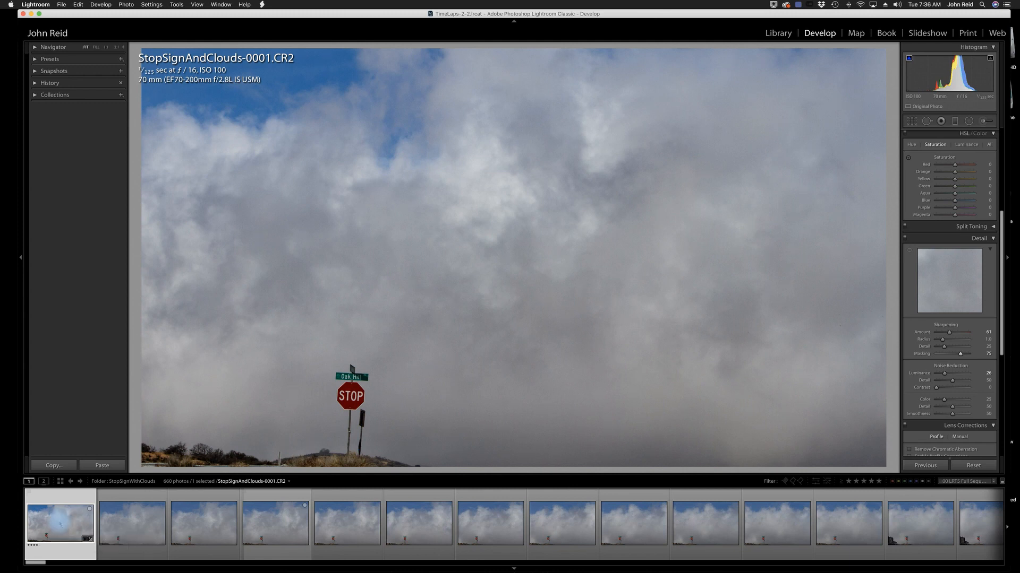
- Select all photos in the folder, turn off Auto Sync and synchronize all settings, including crop, from the first photo
key("super+a")
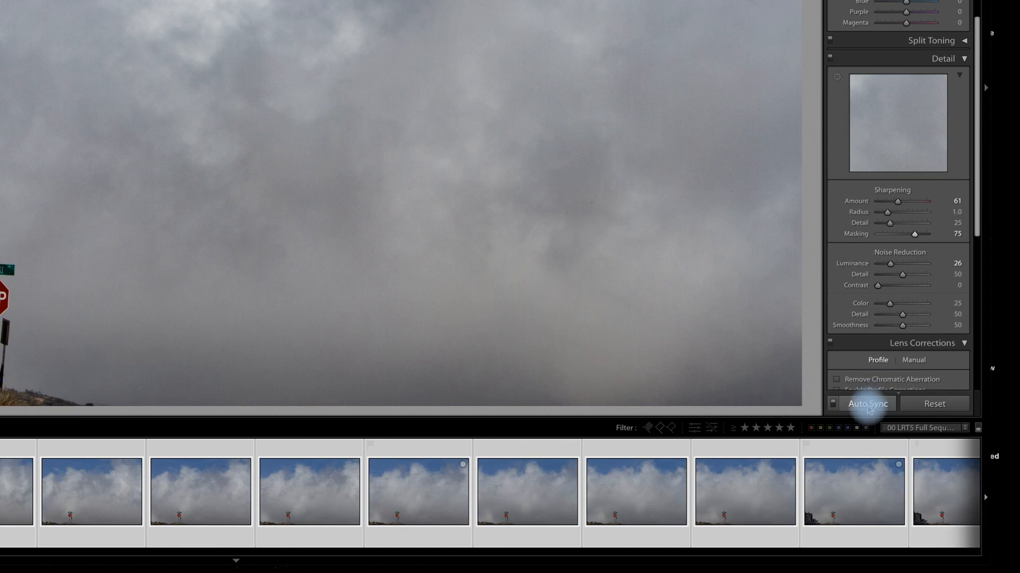
left_click(834, 405)
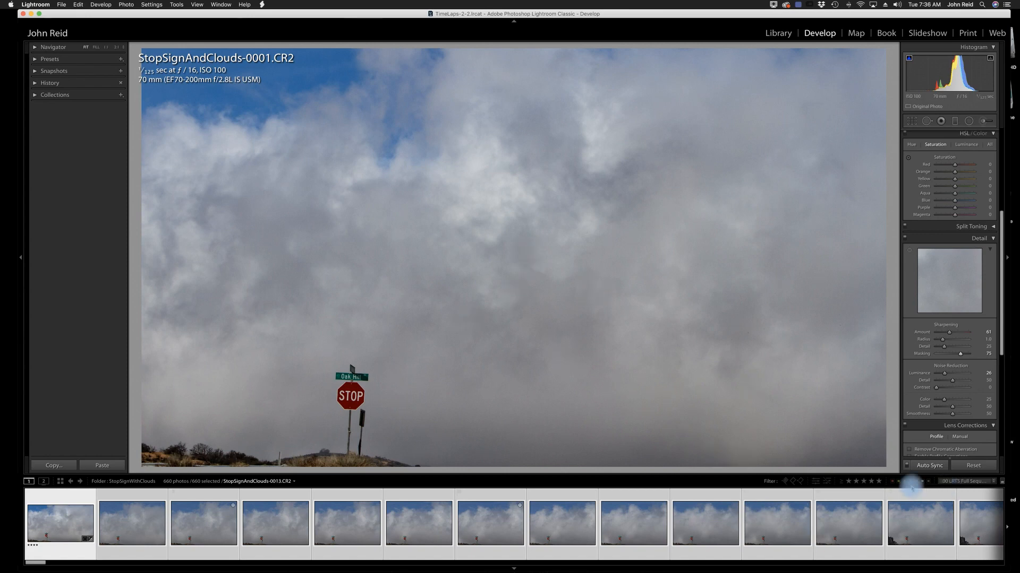
left_click(908, 466)
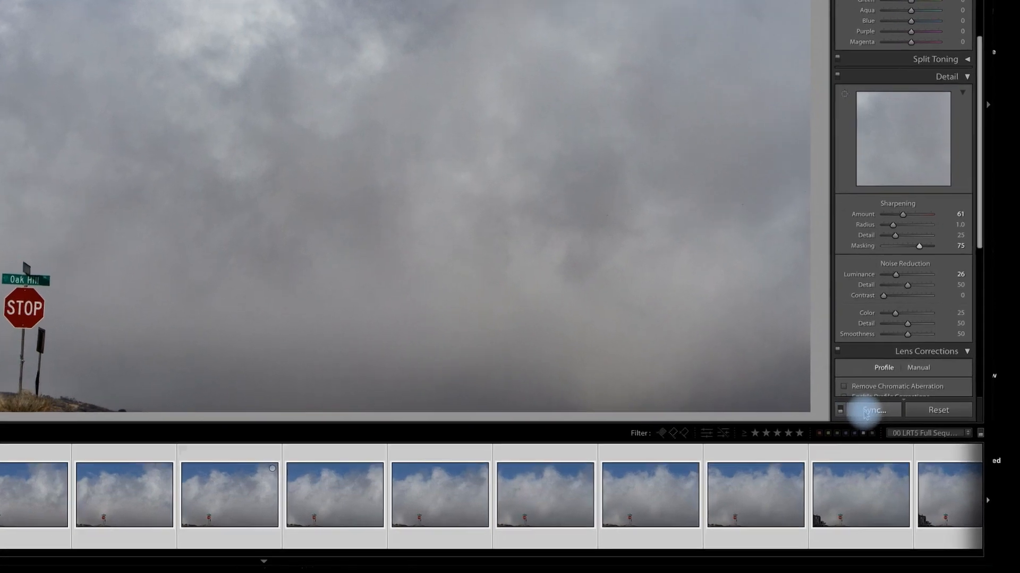
left_click(865, 404)
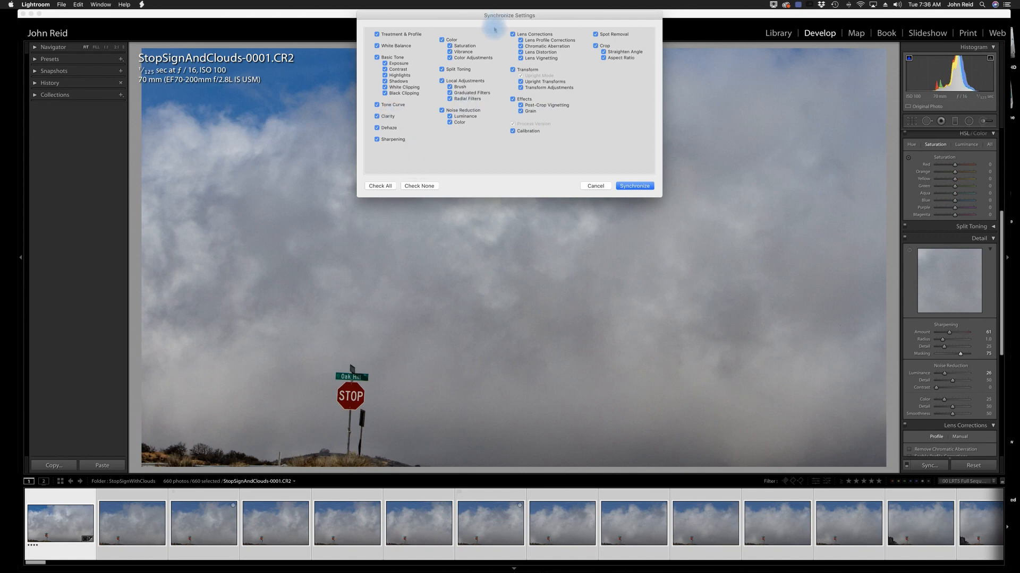
left_click_drag(470, 14, 487, 140)
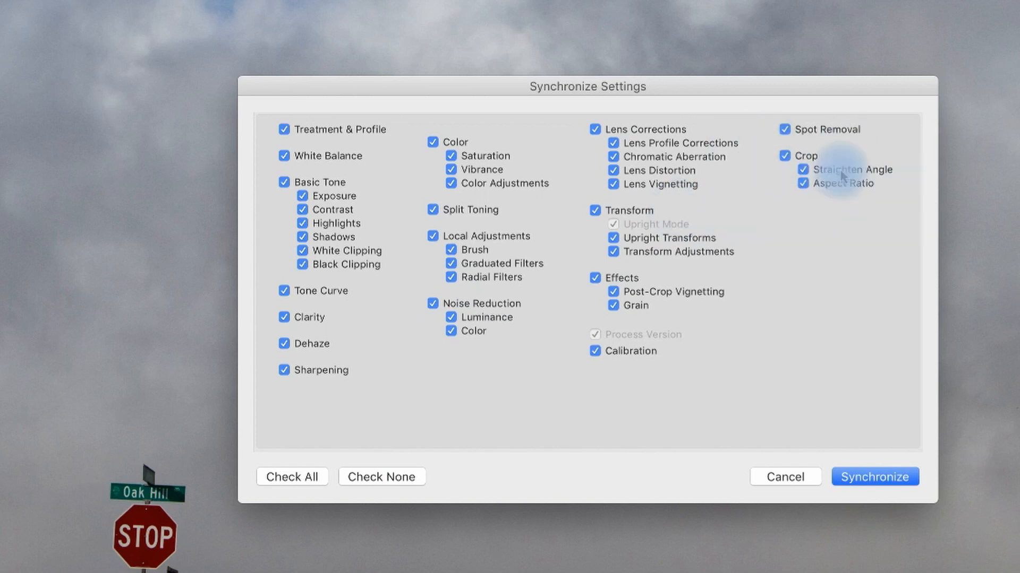
left_click(871, 479)
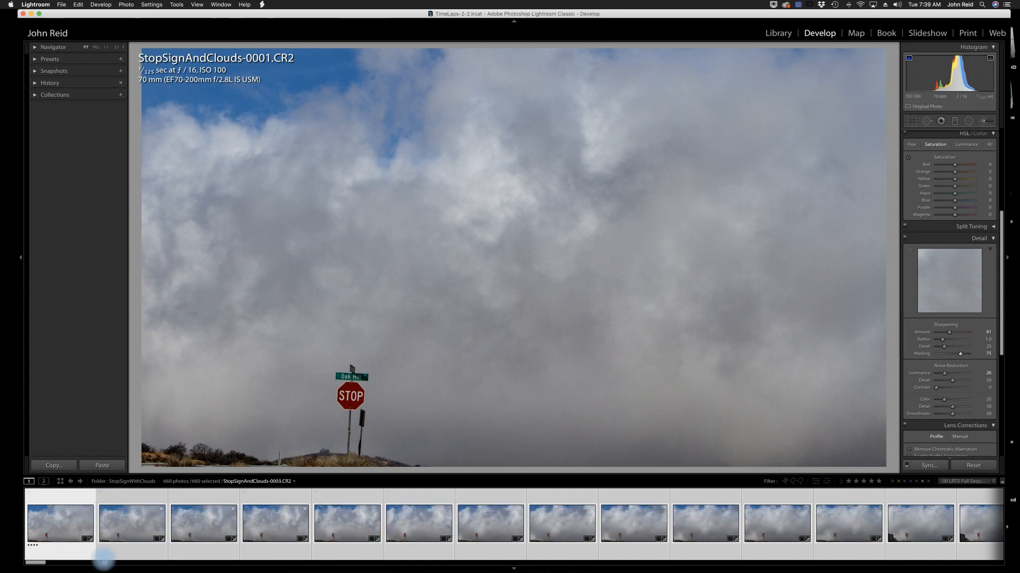
- Look through the synchronized sequence in the filmstrip and the Library grid to check the edits on the photos up to the last one
left_click_drag(34, 562, 313, 563)
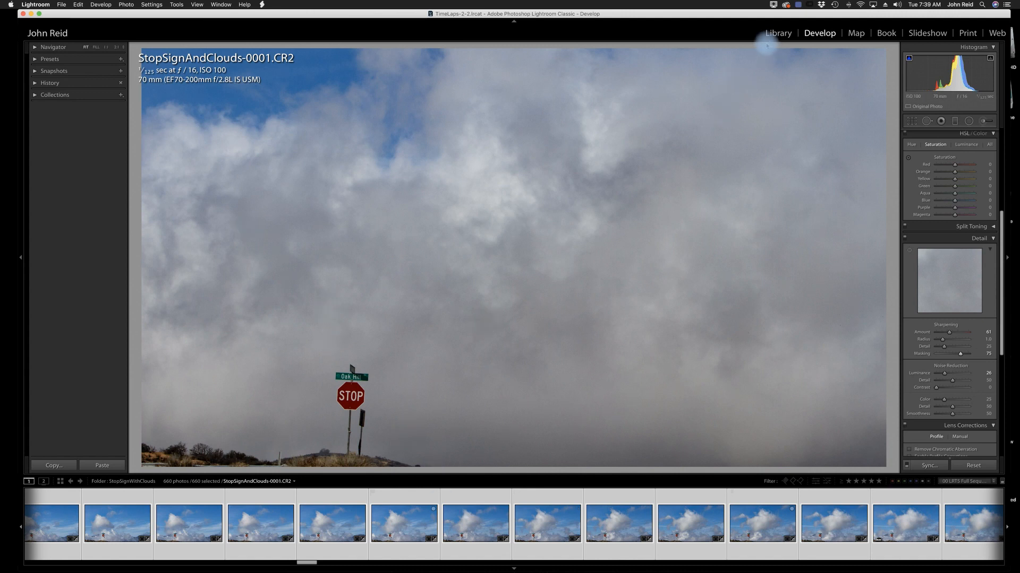
left_click(778, 33)
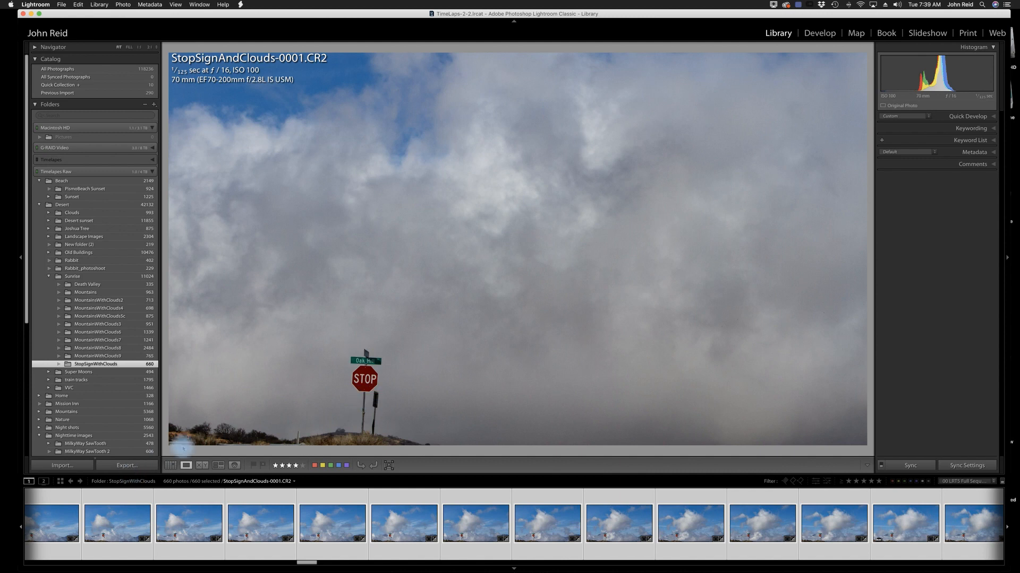
key("g")
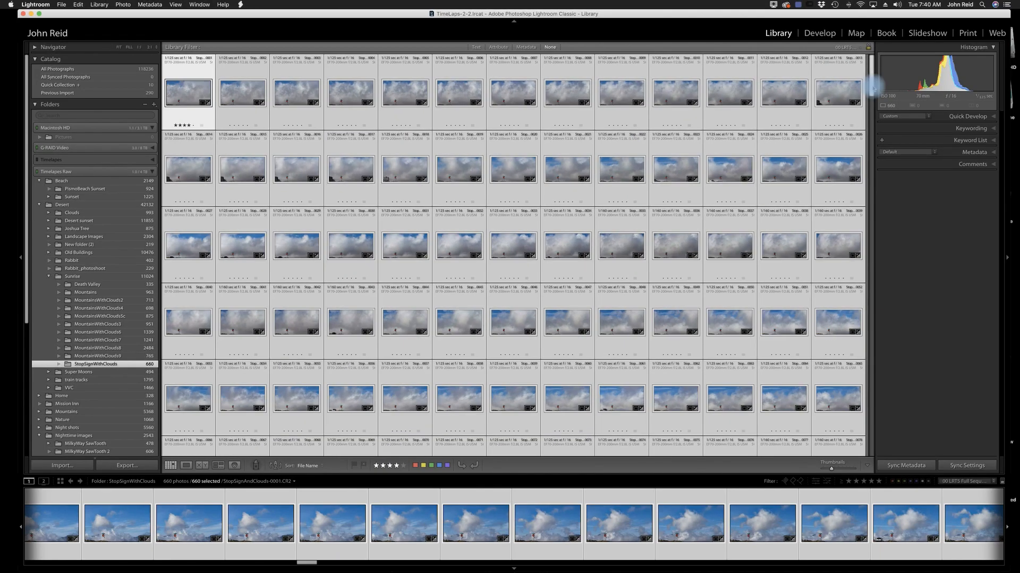
left_click_drag(873, 87, 845, 425)
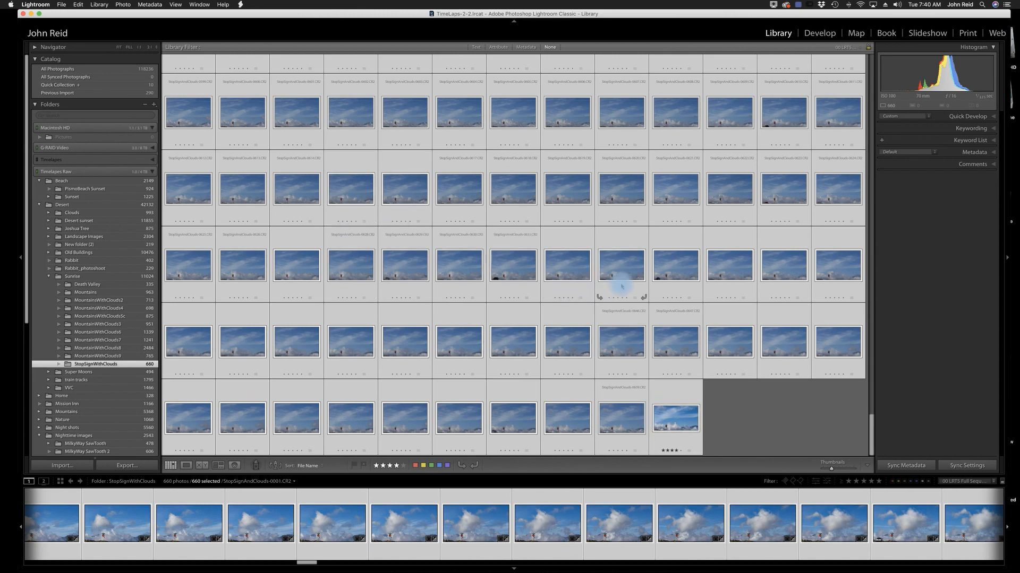
key("j")
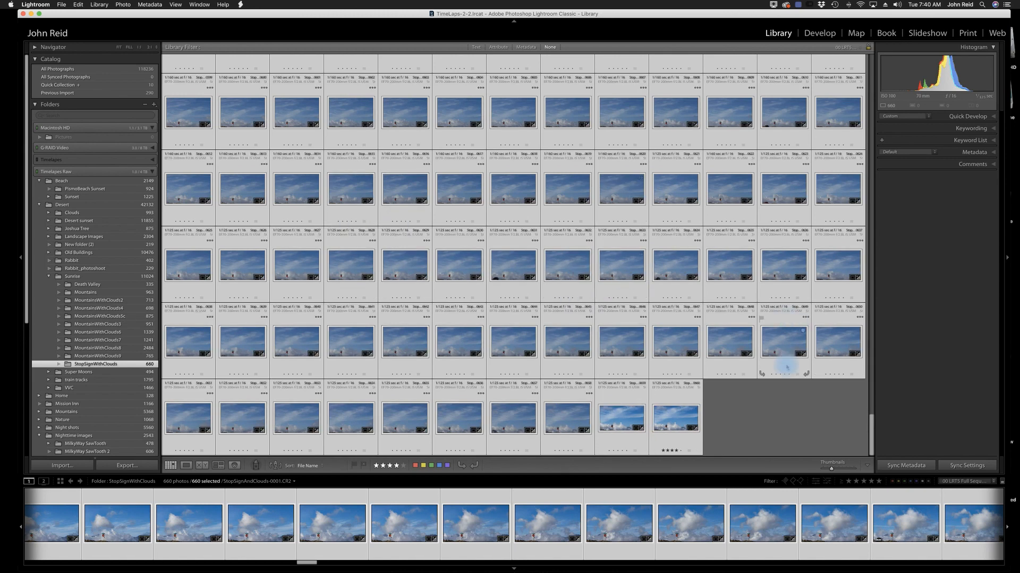
key("j")
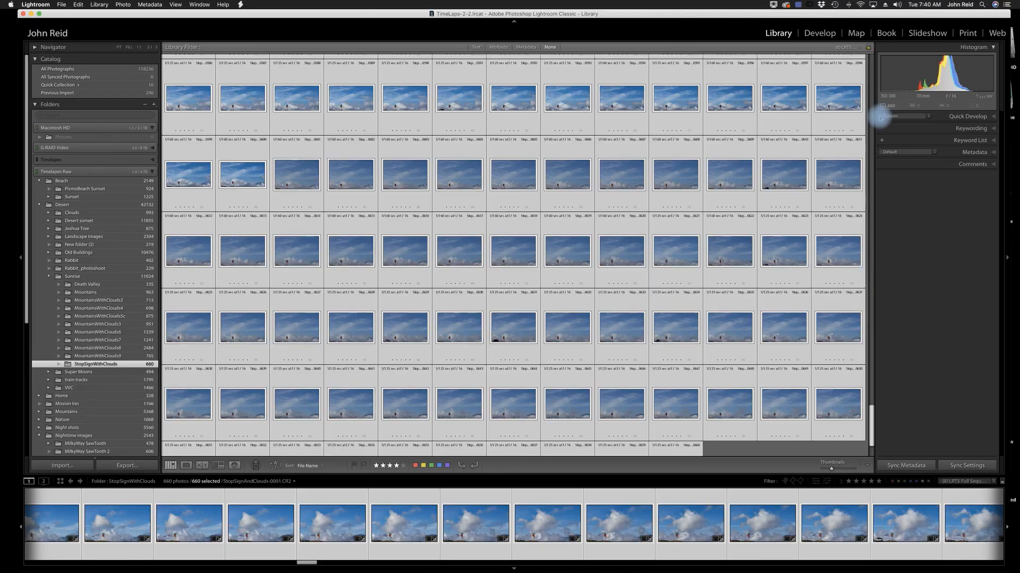
key("j")
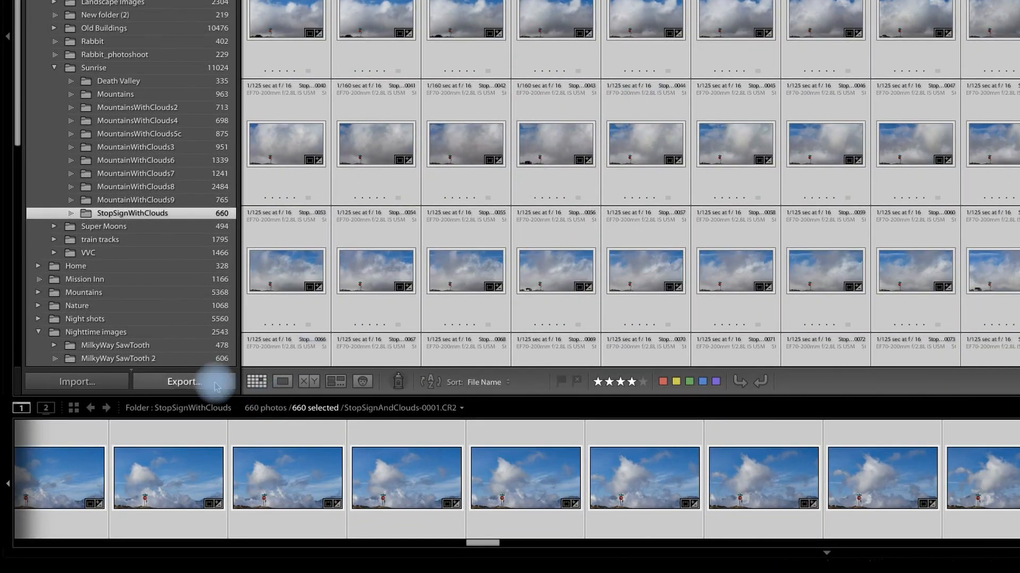
- Start exporting the selected photos with the Larger JPG user preset and review its export settings
left_click(215, 384)
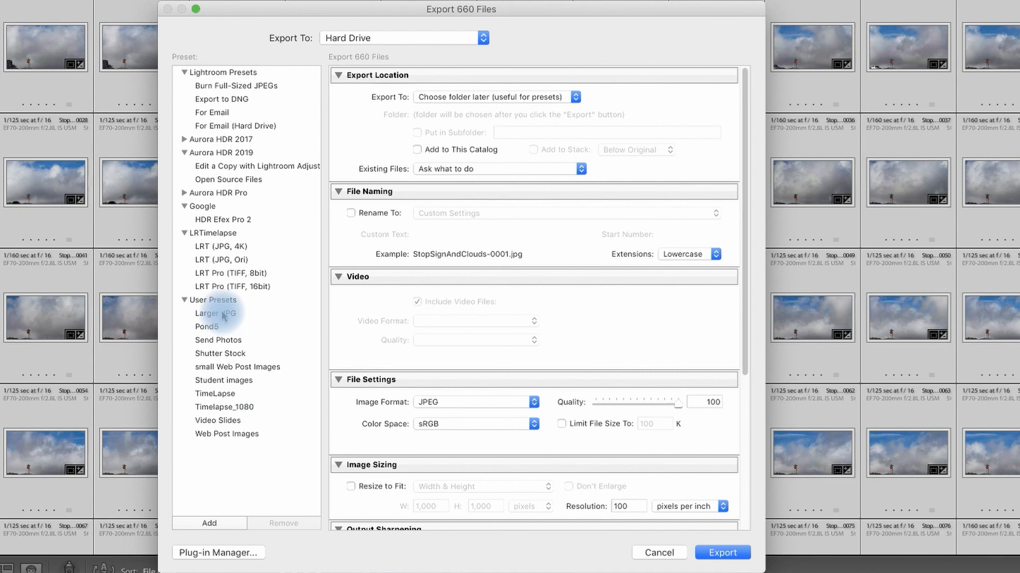
left_click(239, 316)
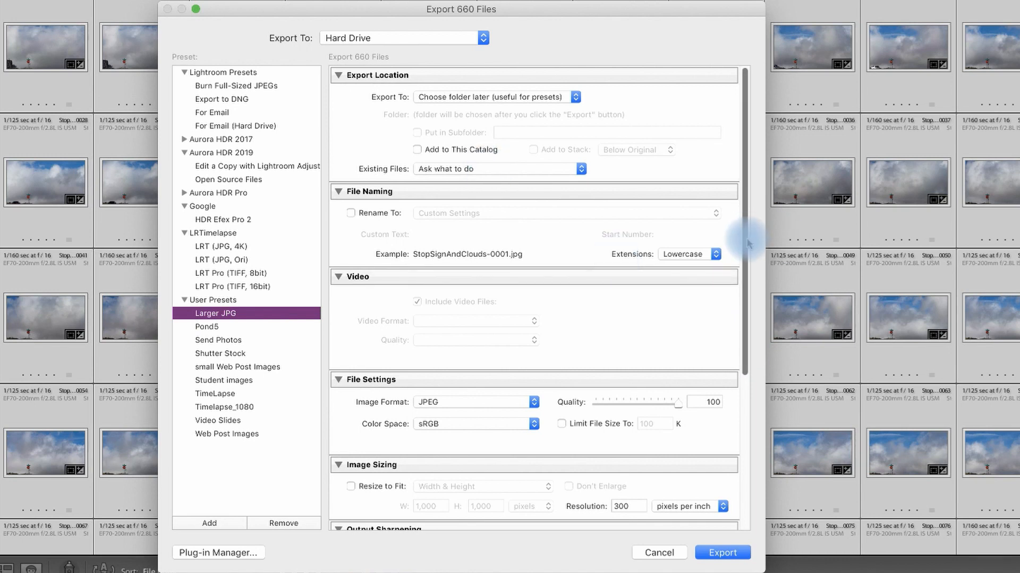
left_click_drag(746, 242, 733, 314)
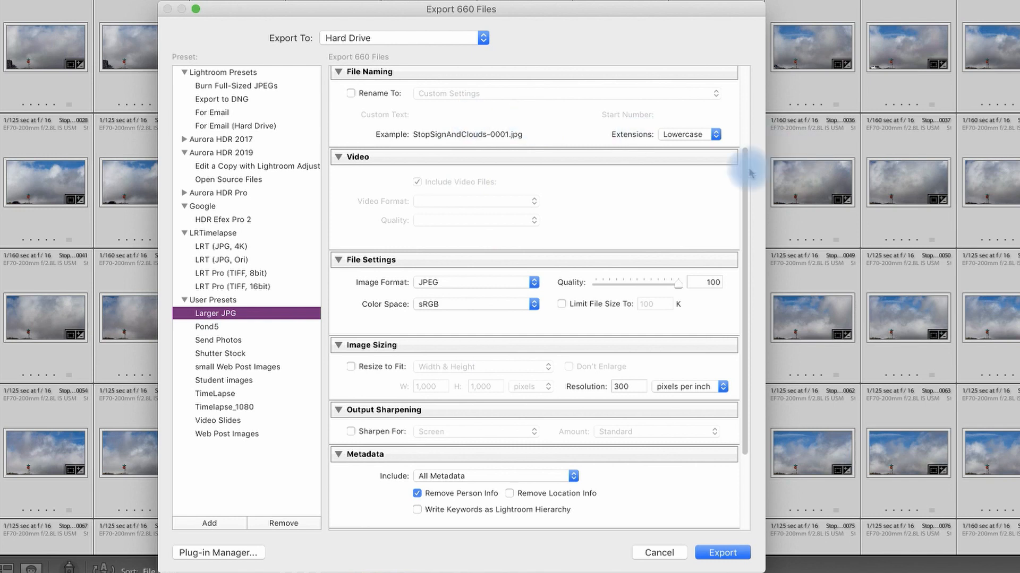
left_click_drag(745, 160, 744, 95)
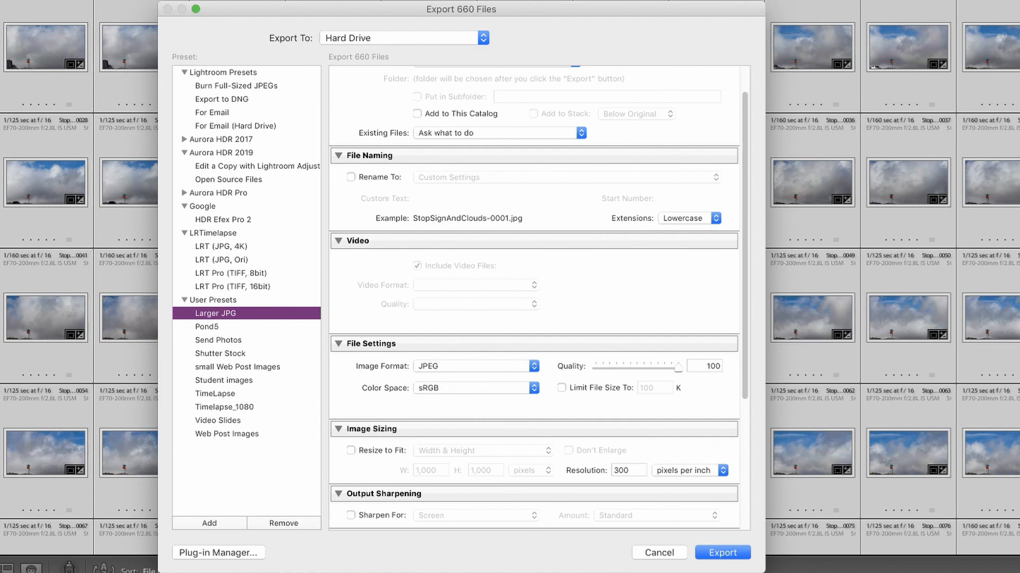
- Set the export resolution to 100 pixels per inch and confirm the export settings
double_click(633, 470)
type("72")
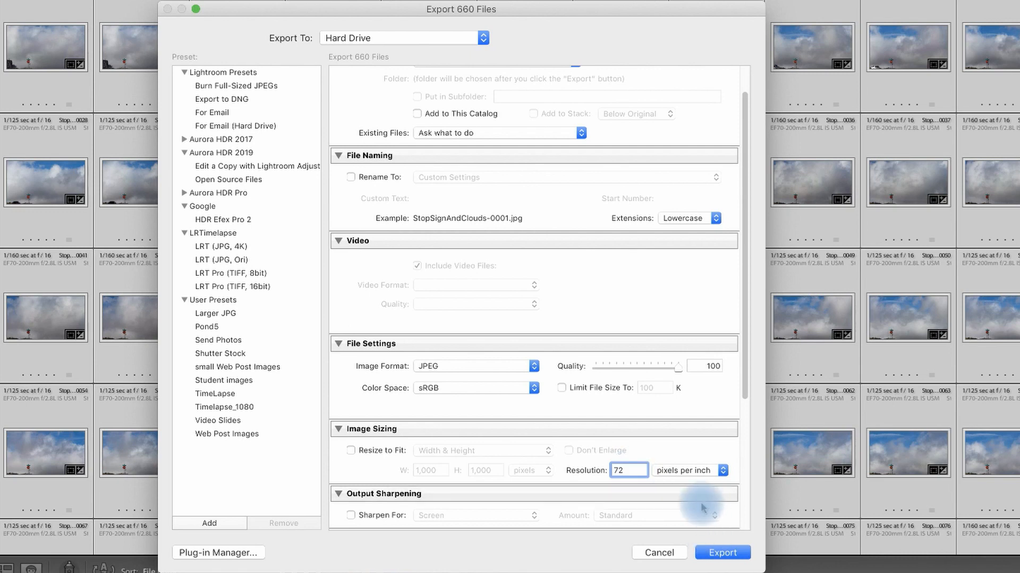
double_click(626, 472)
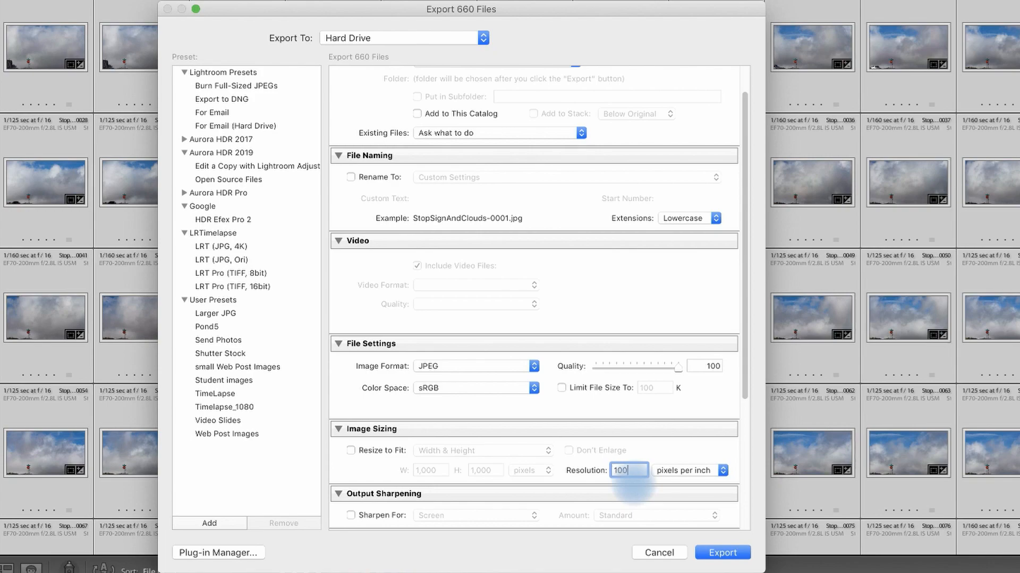
type("100")
left_click(726, 553)
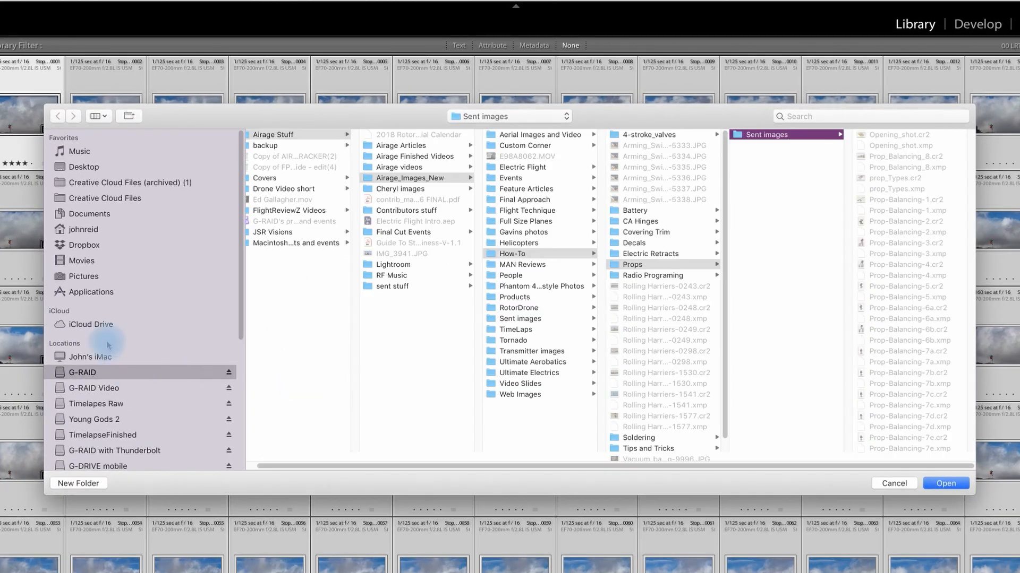
- Create a new folder named Timelapes on the Desktop and export the photos into it
left_click(85, 166)
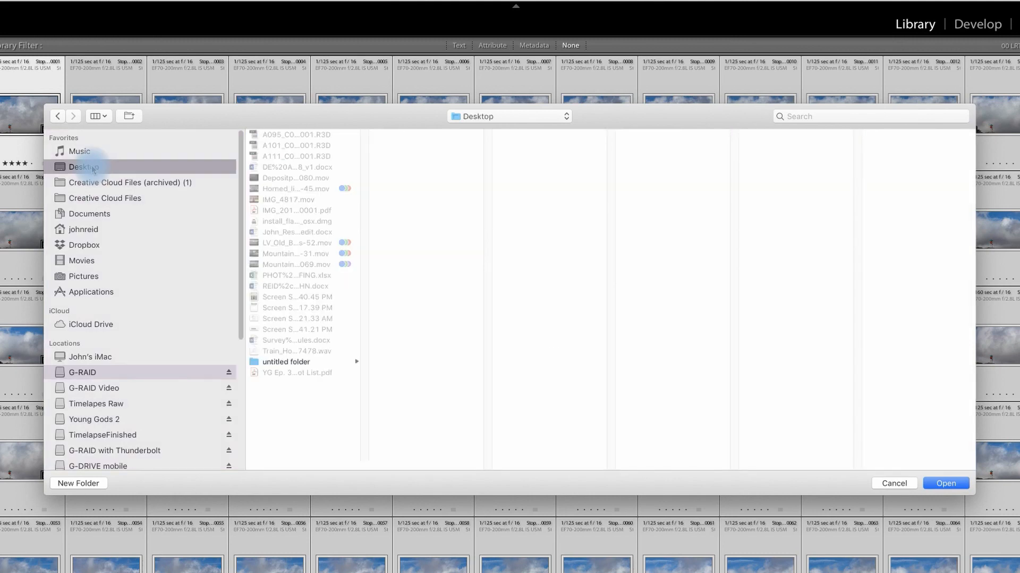
left_click(292, 365)
left_click(281, 410)
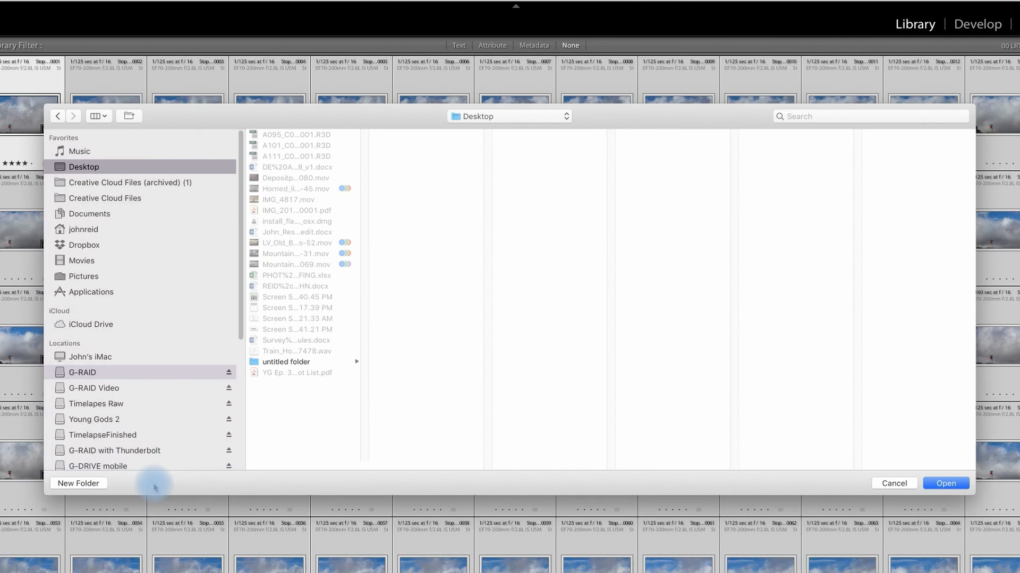
left_click(93, 484)
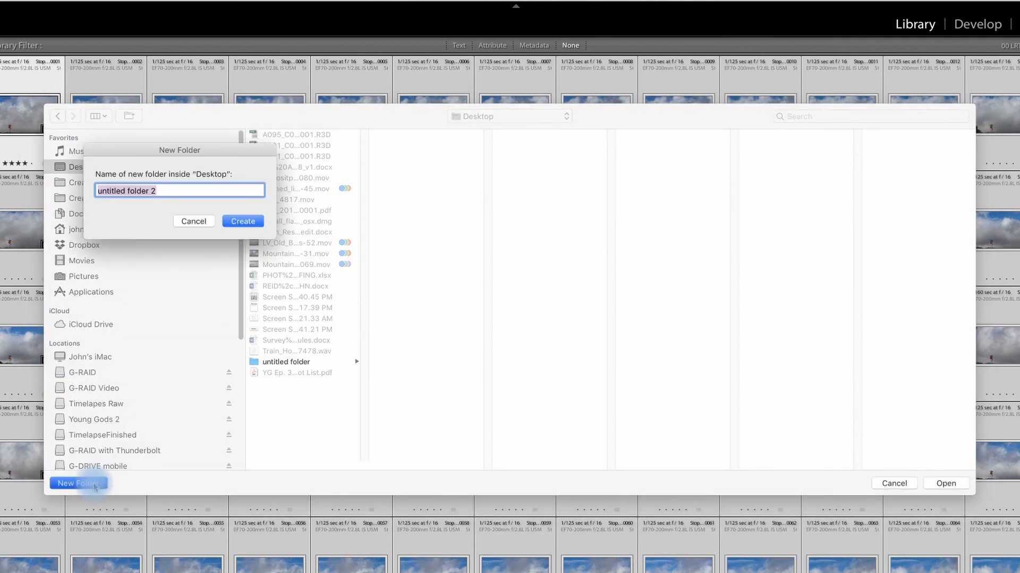
type("Timelapes")
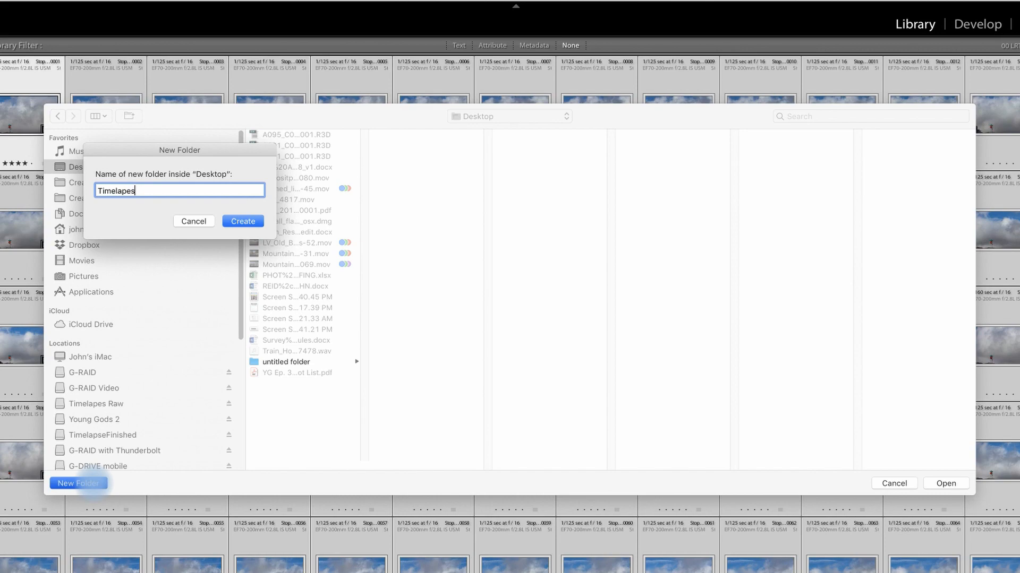
key("Return")
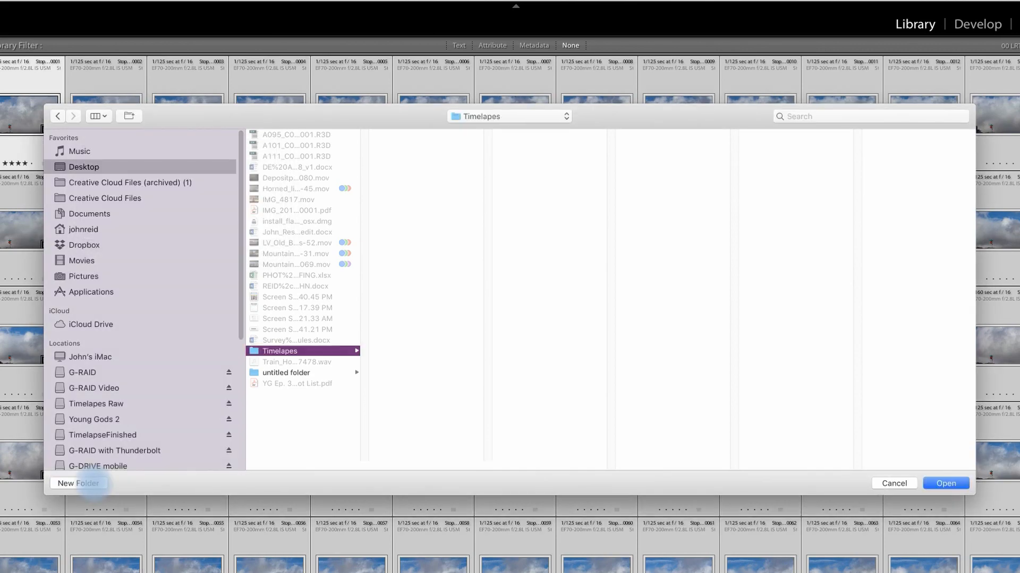
left_click(926, 493)
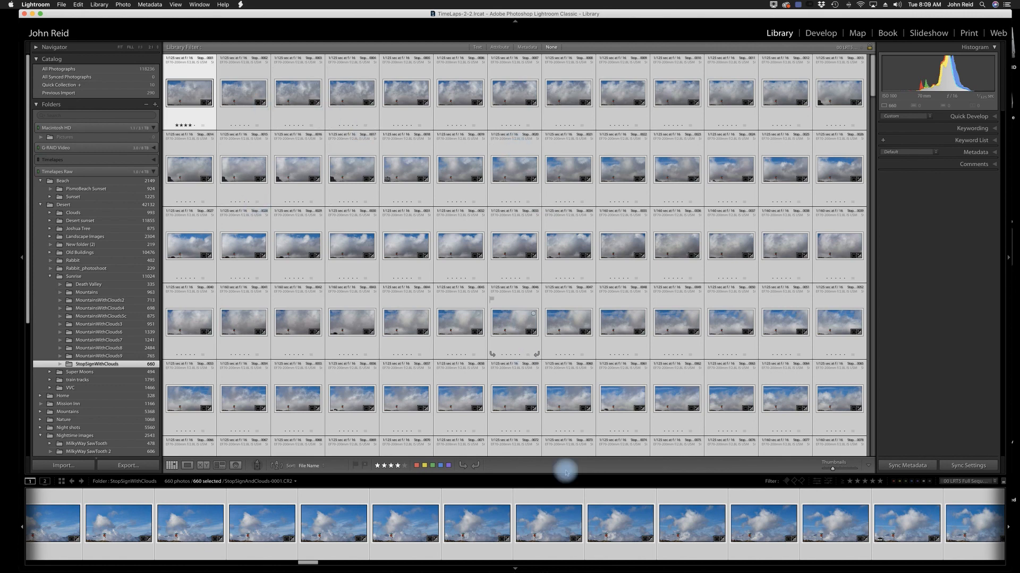
- Minimize Lightroom, switch to Photoshop and create a new document from the HDTV 1080p film and video preset
left_click(33, 14)
mouse_move(850, 566)
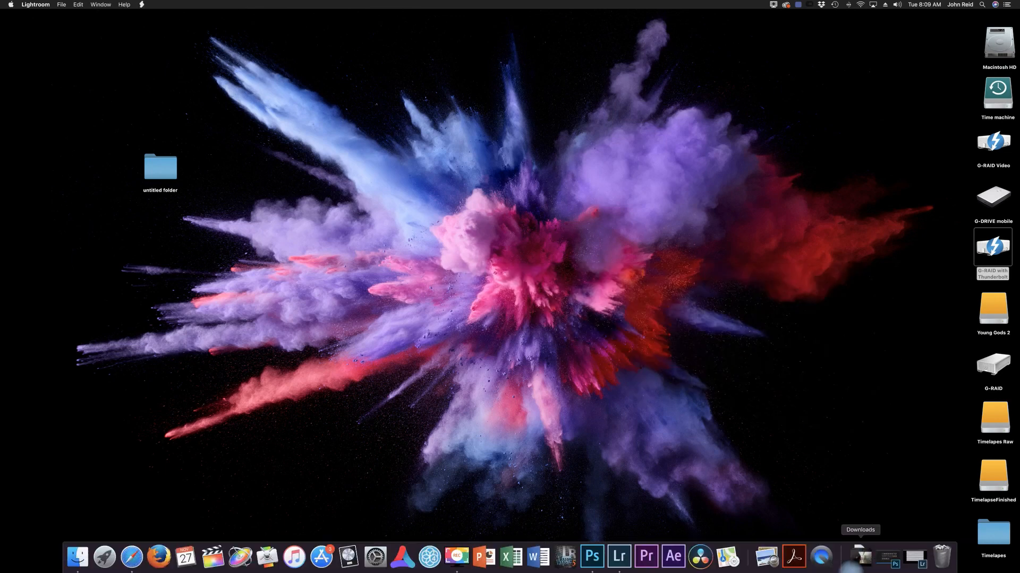
left_click(887, 556)
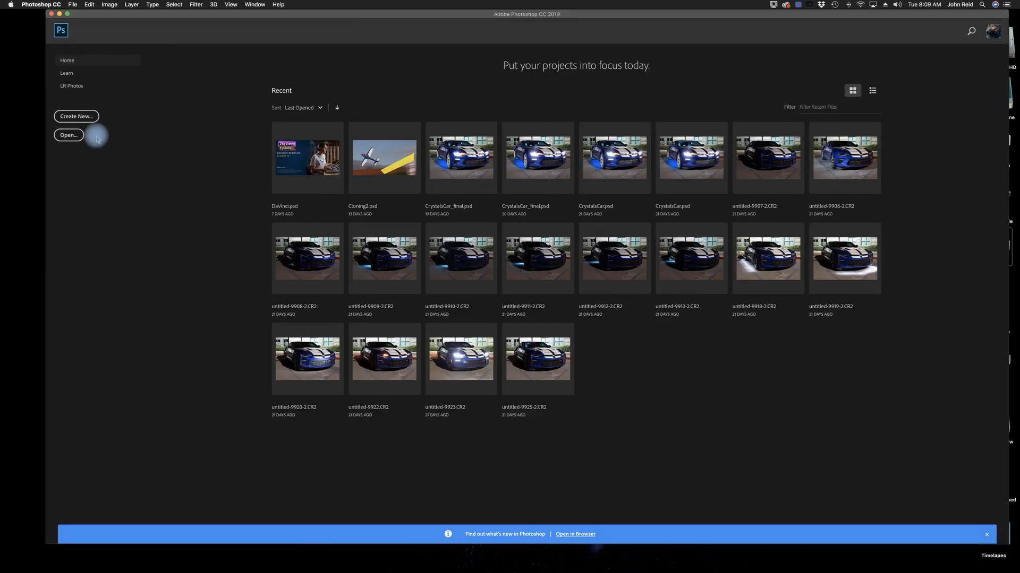
left_click(79, 120)
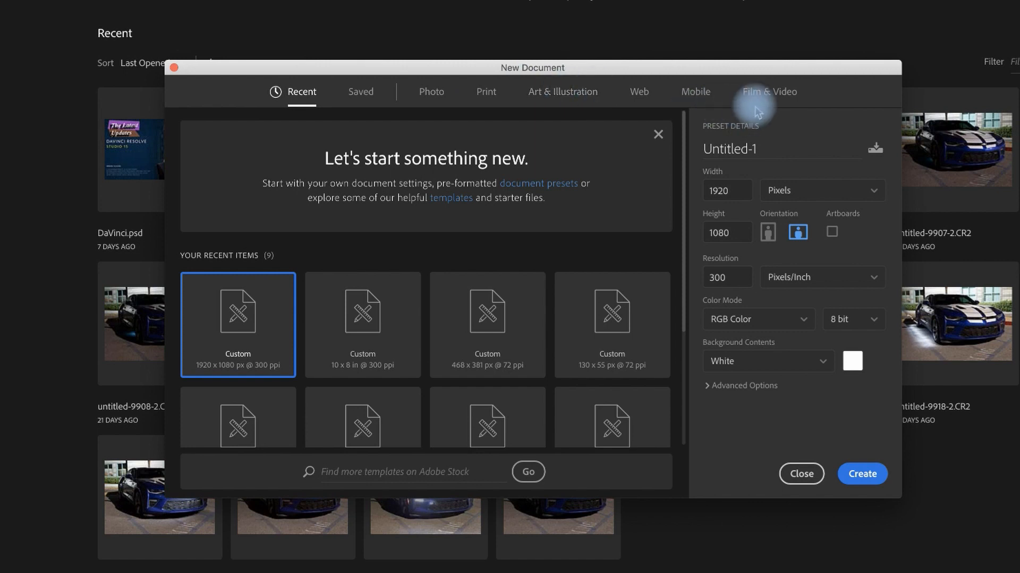
left_click(782, 90)
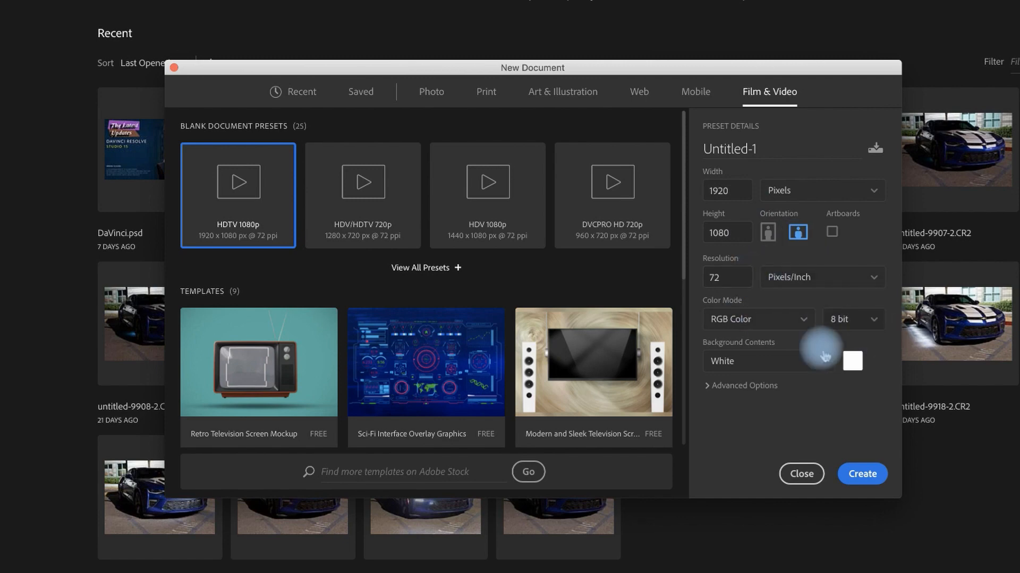
left_click(864, 477)
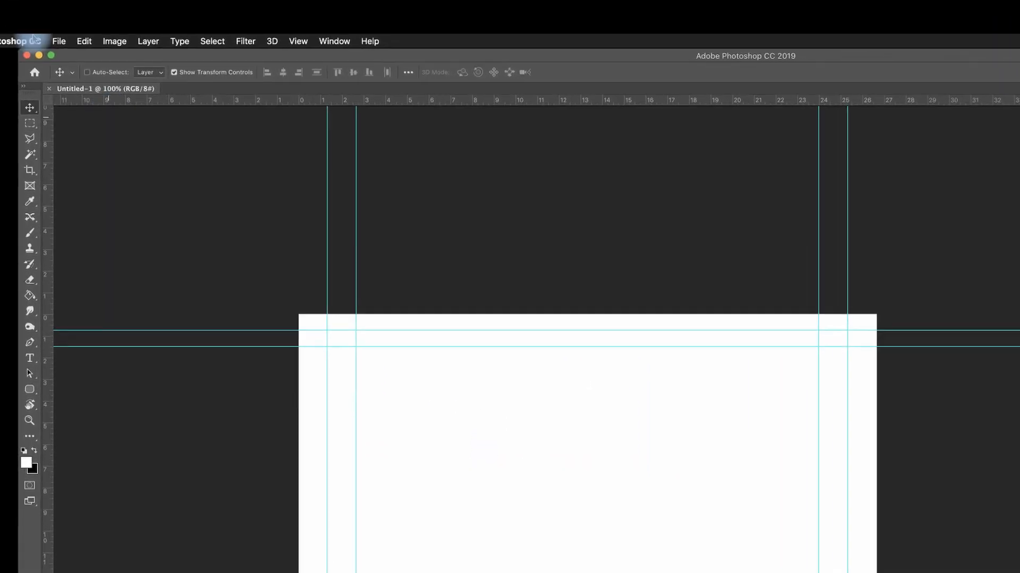
- Open StopSignAndClouds-0001.jpg from the Desktop's Timelapes folder as an image sequence
left_click(64, 52)
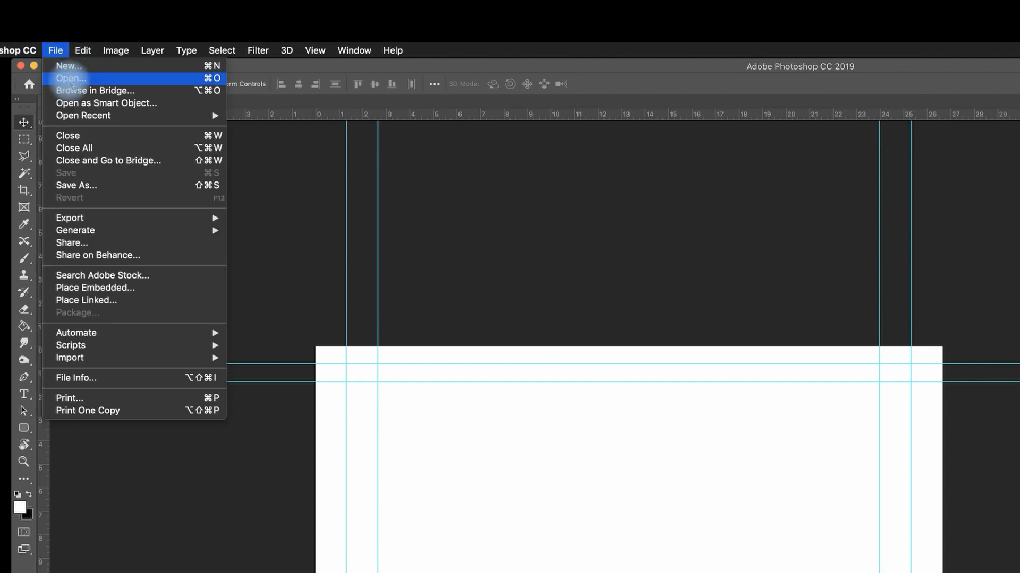
left_click(69, 80)
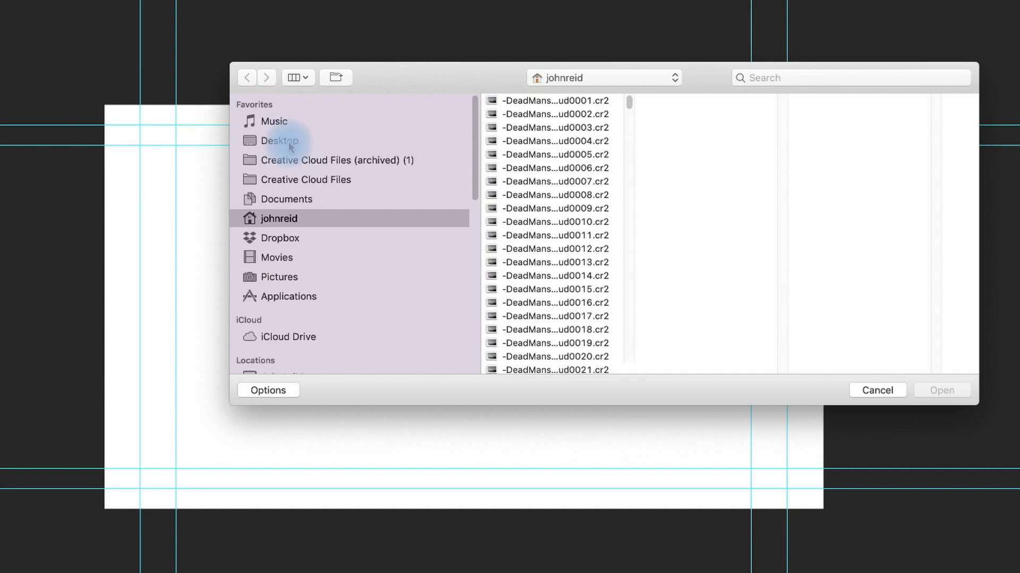
left_click(289, 142)
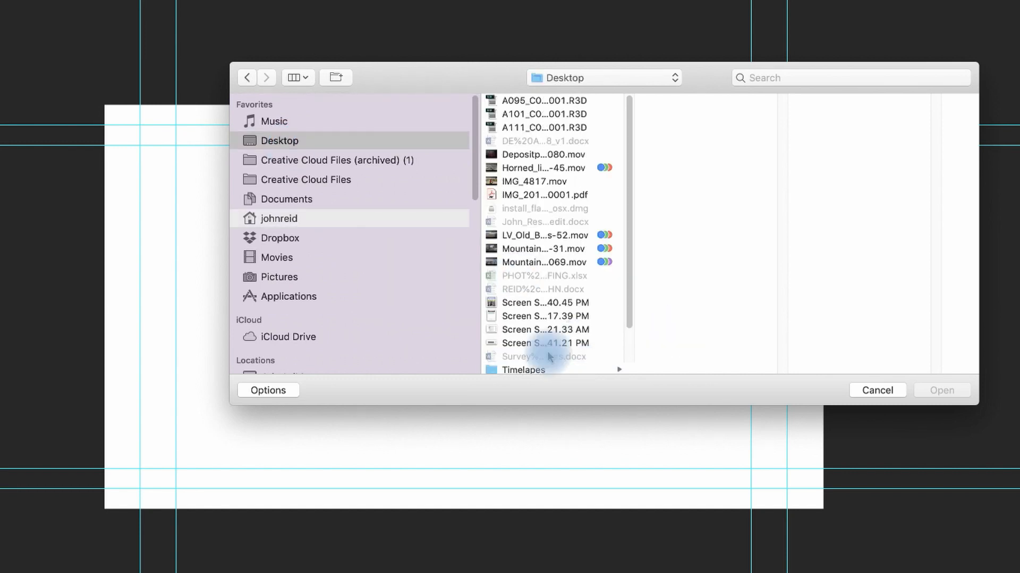
left_click_drag(627, 285, 615, 387)
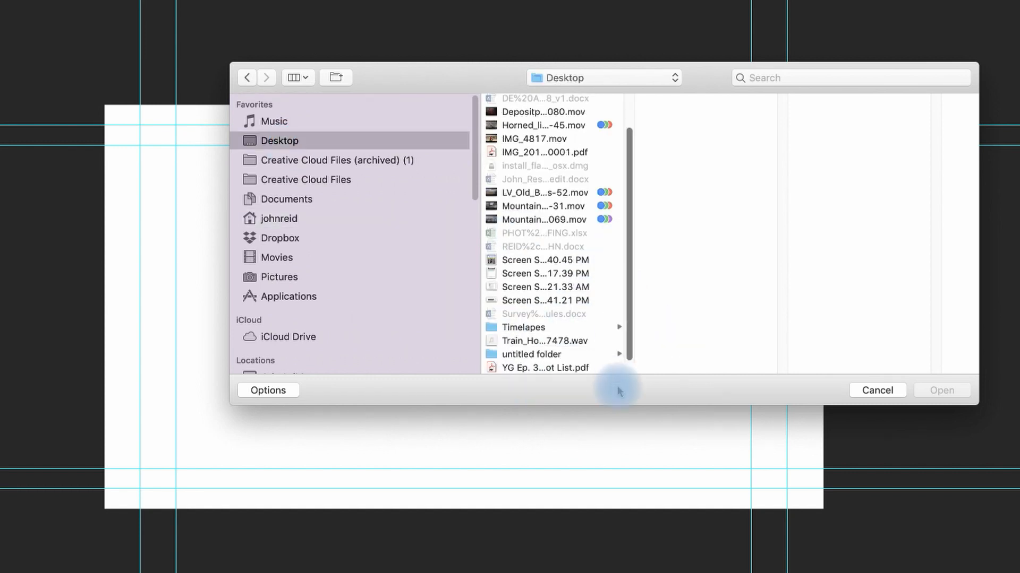
left_click(542, 327)
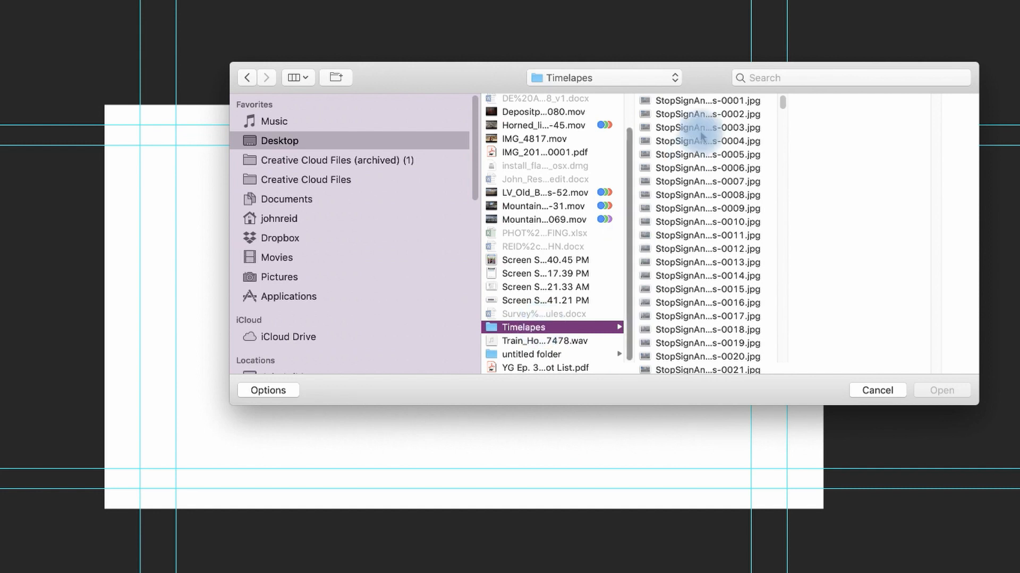
left_click(735, 101)
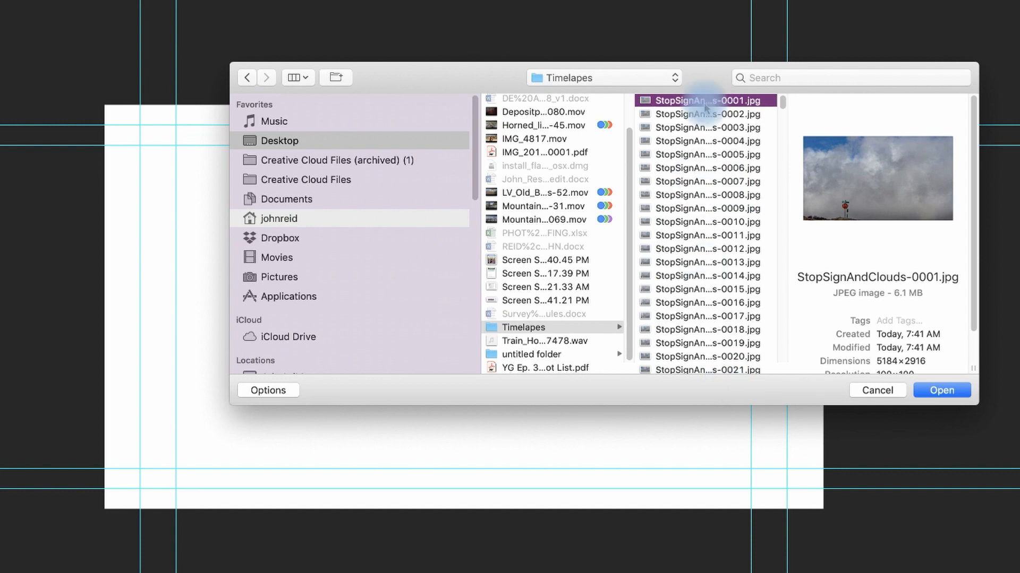
left_click(268, 391)
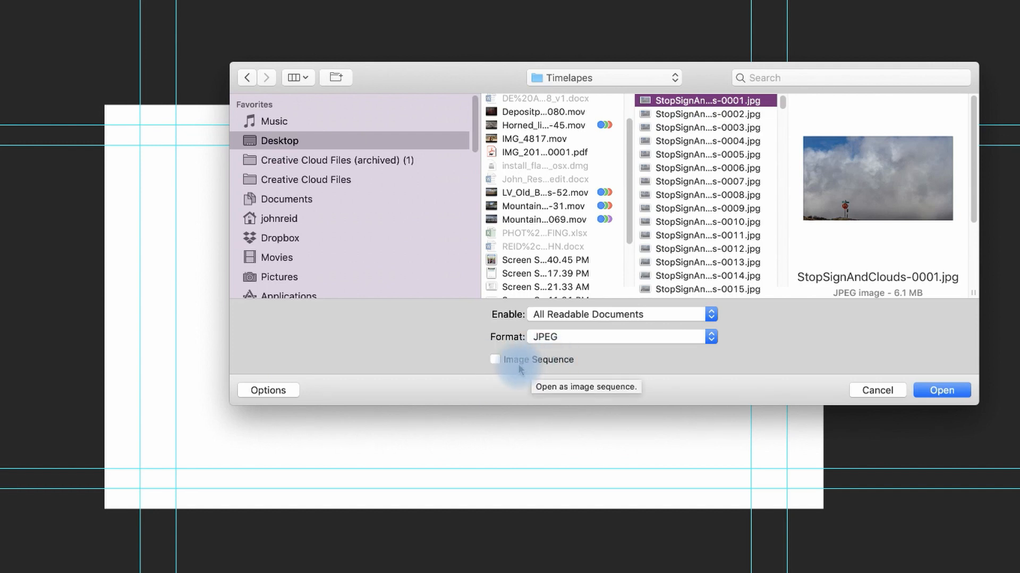
left_click(495, 360)
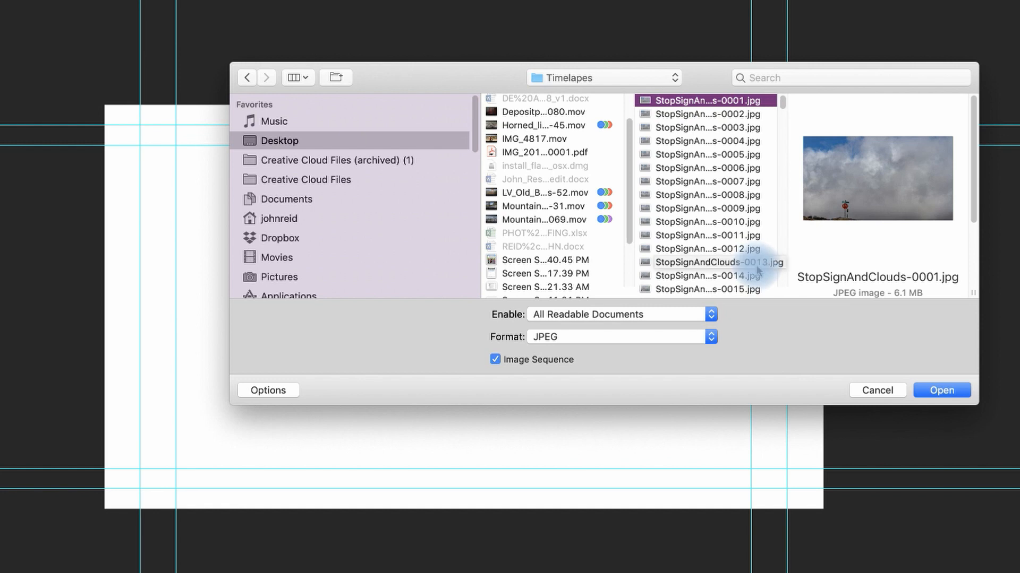
left_click(943, 392)
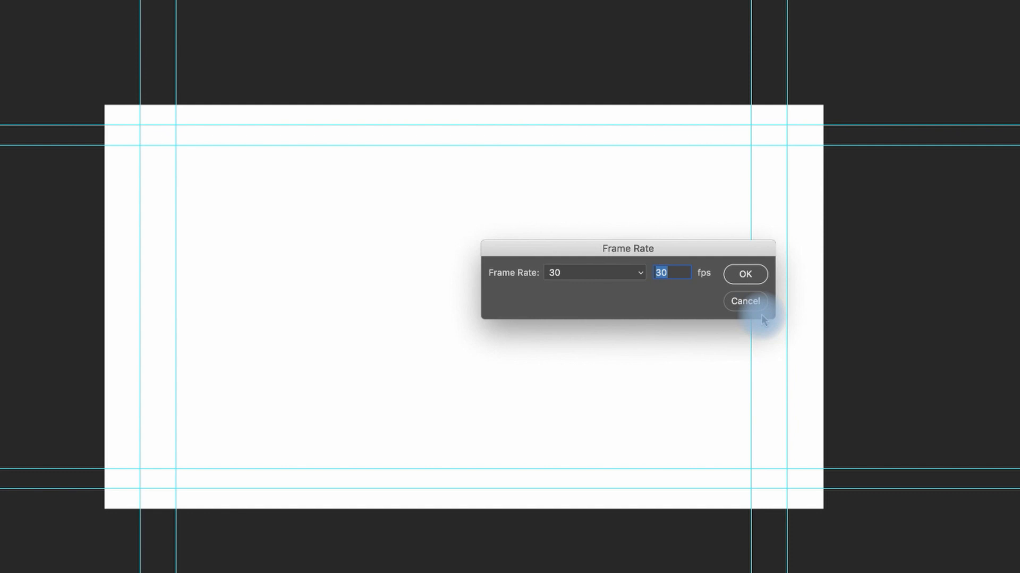
- Set the image sequence's frame rate to 29.97 fps and confirm it
left_click(641, 273)
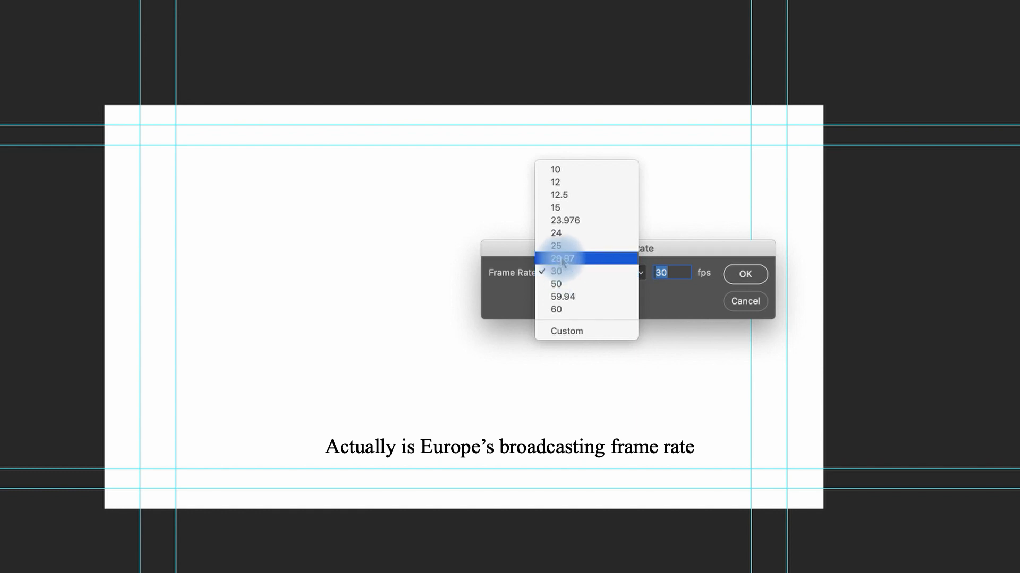
left_click(562, 259)
left_click(637, 273)
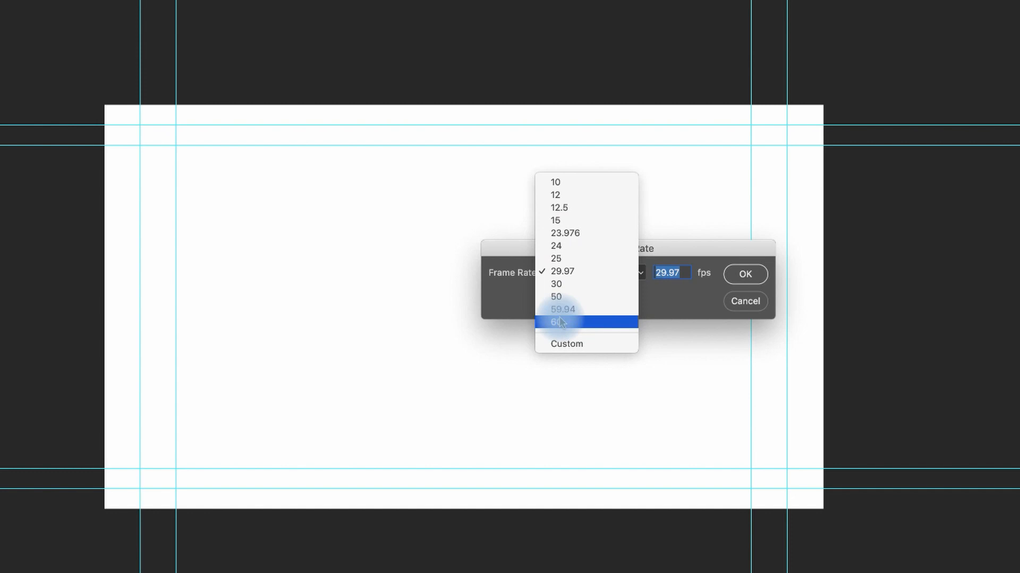
left_click(567, 272)
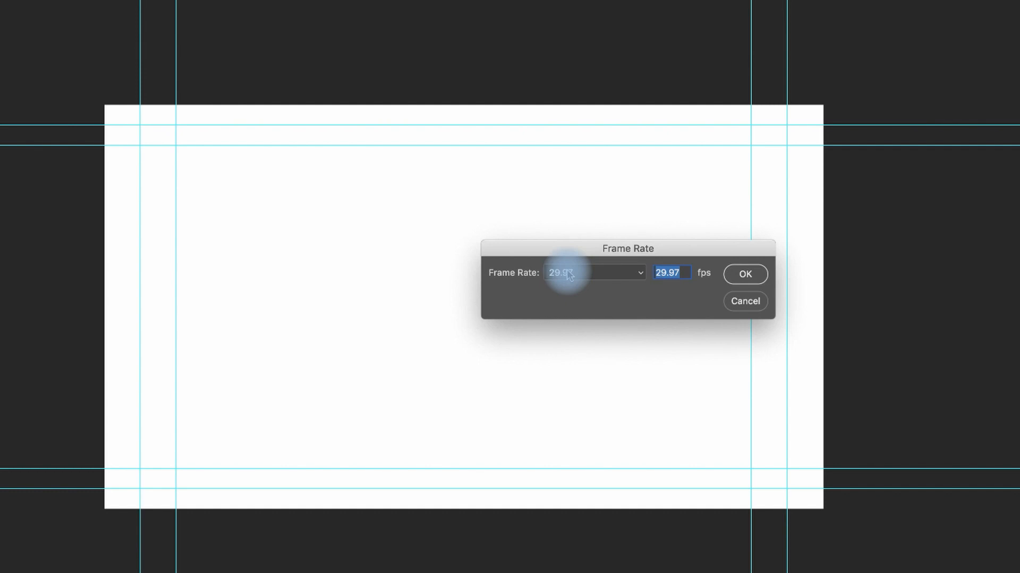
left_click(750, 275)
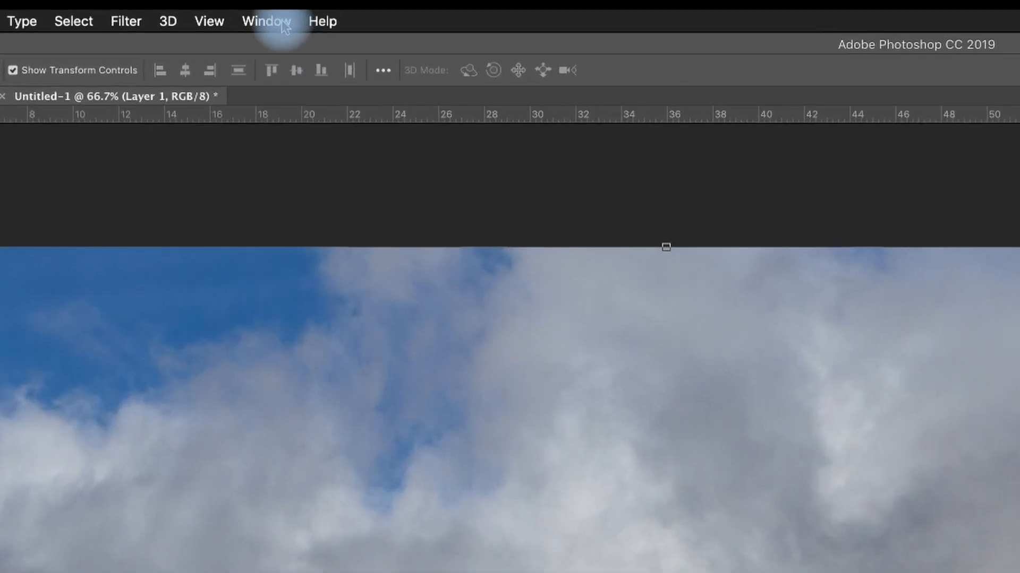
- Show the Timeline panel and reposition it over the lower part of the image
left_click(255, 5)
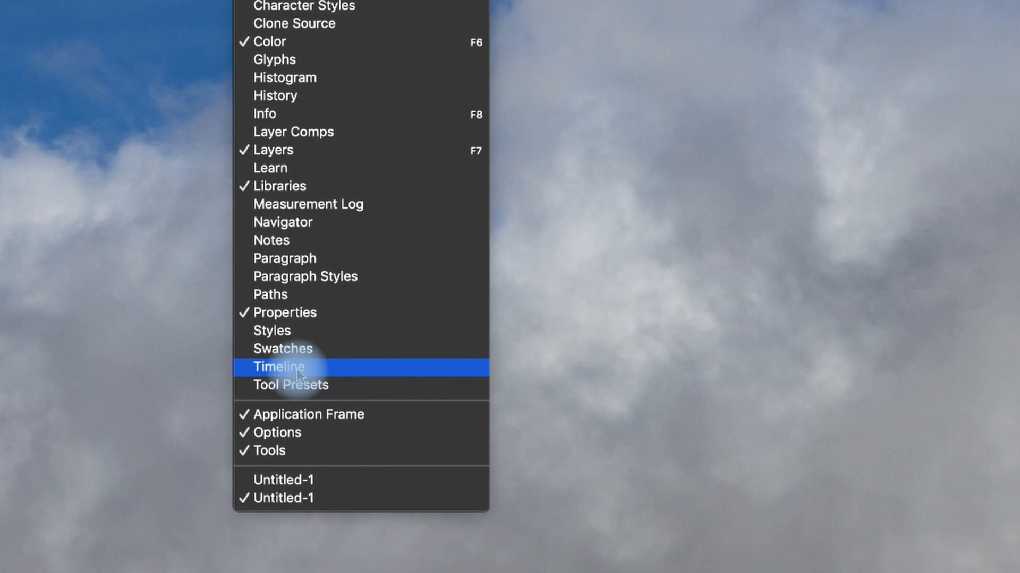
left_click(299, 372)
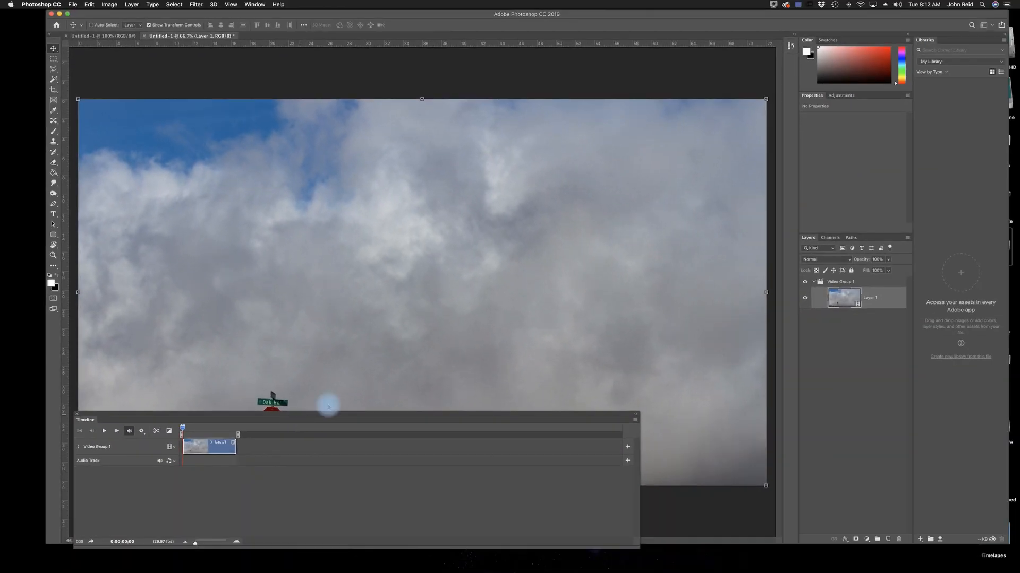
left_click_drag(307, 450, 418, 385)
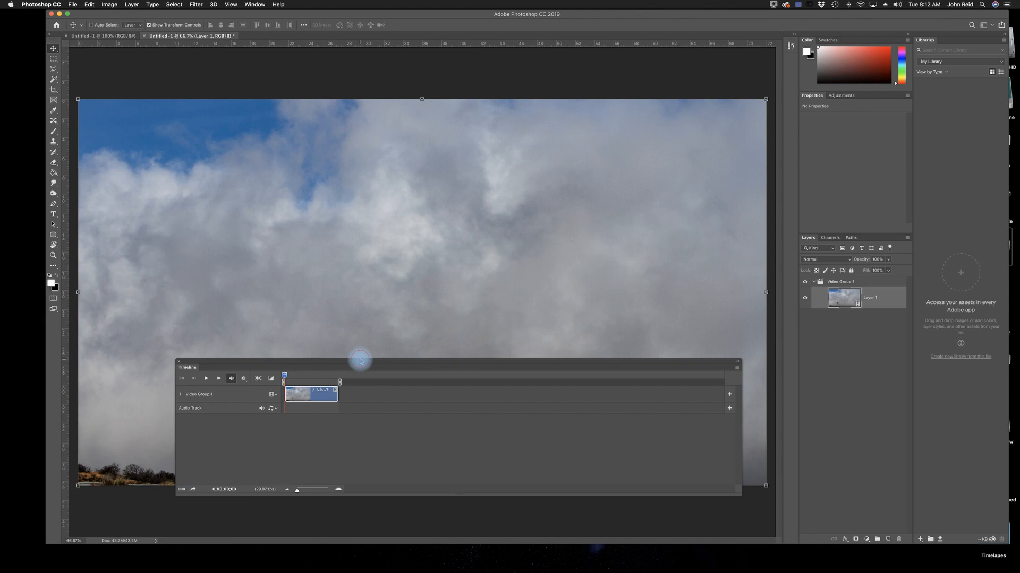
left_click_drag(360, 361, 353, 427)
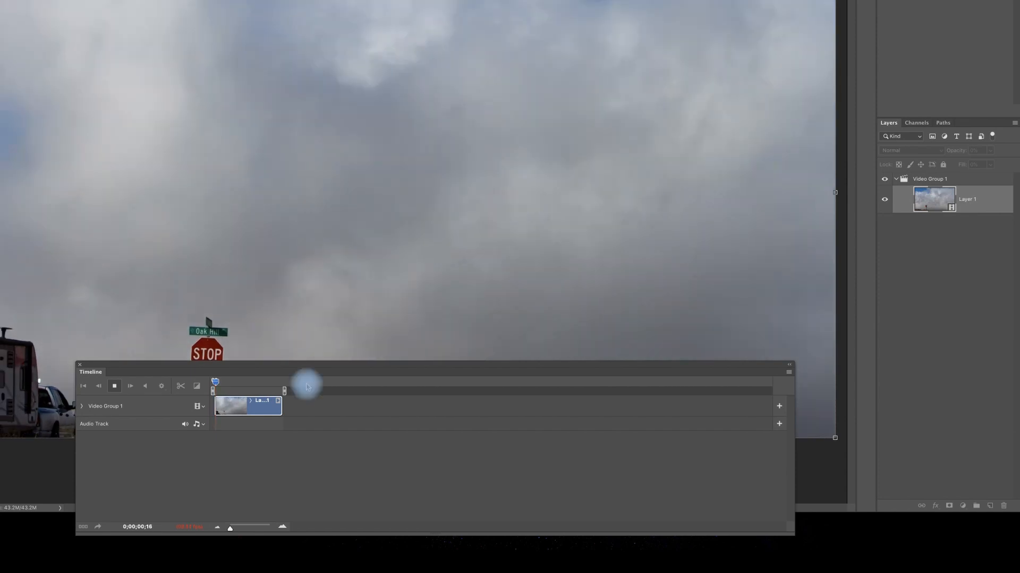
- Move the Timeline panel down until it sits just below the image's lower edge
left_click(311, 368)
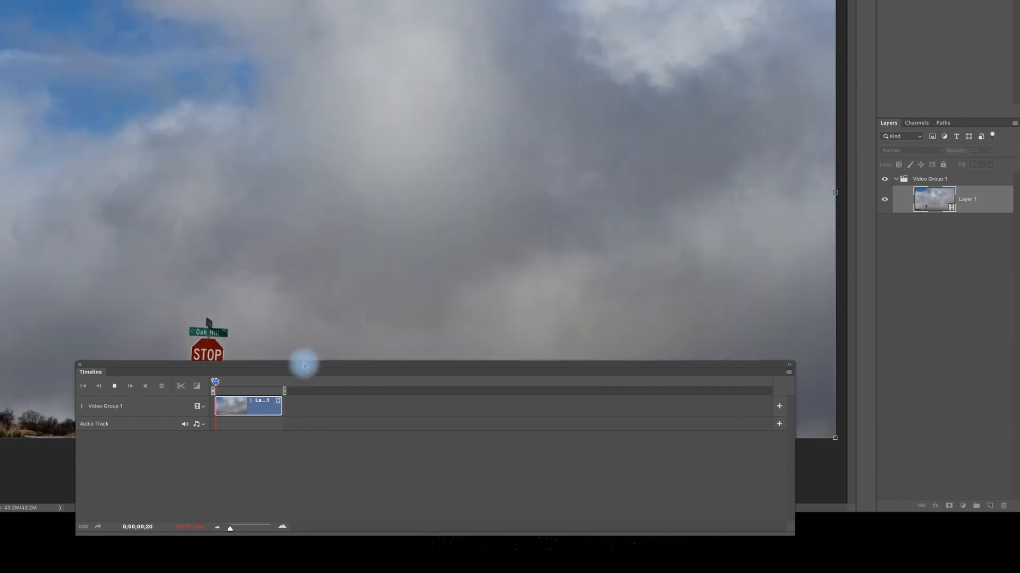
left_click_drag(302, 364, 271, 424)
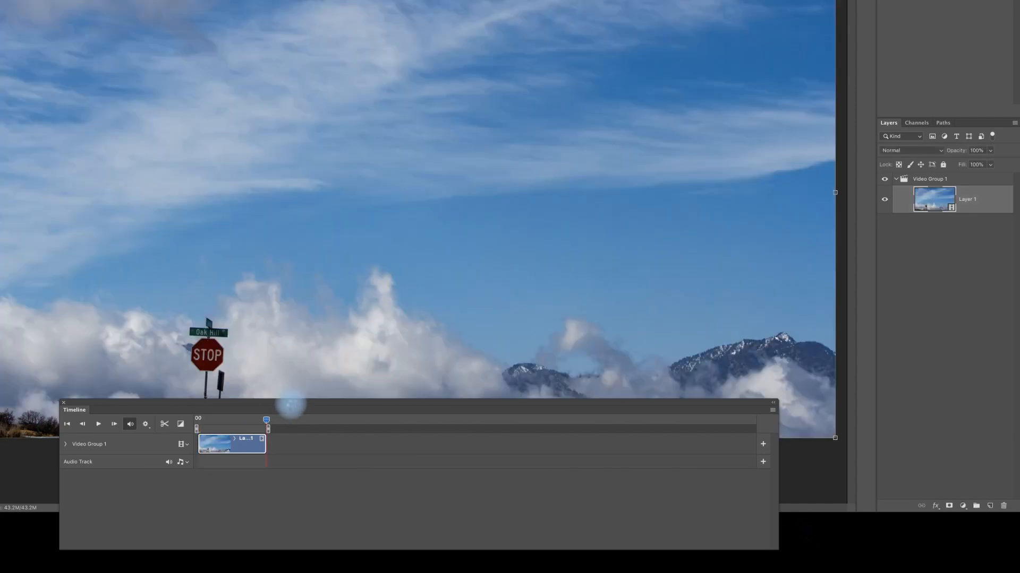
left_click_drag(293, 404, 283, 446)
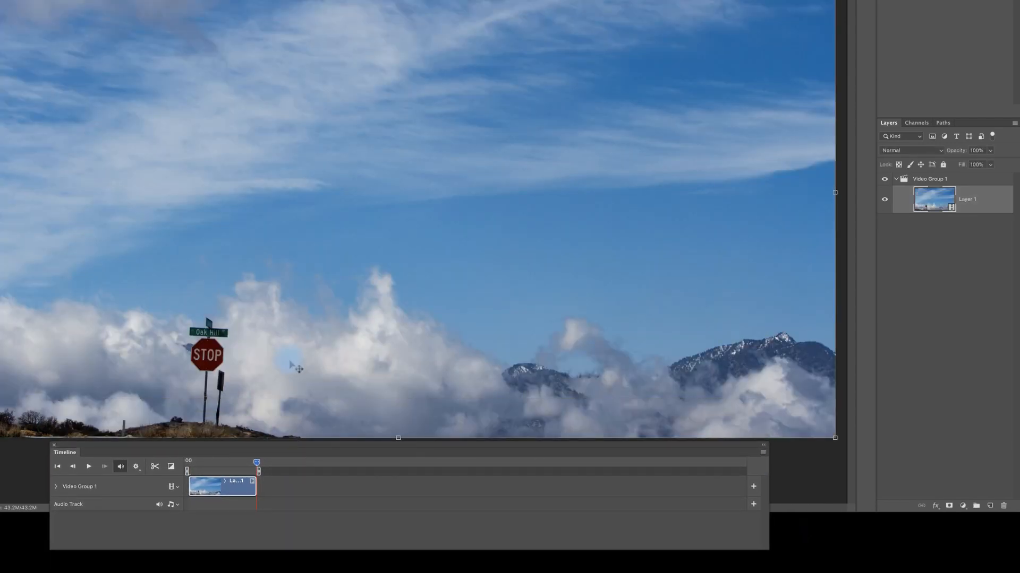
- Preview the time-lapse in the Timeline, then return the playhead to the start and play the sequence again
left_click(89, 470)
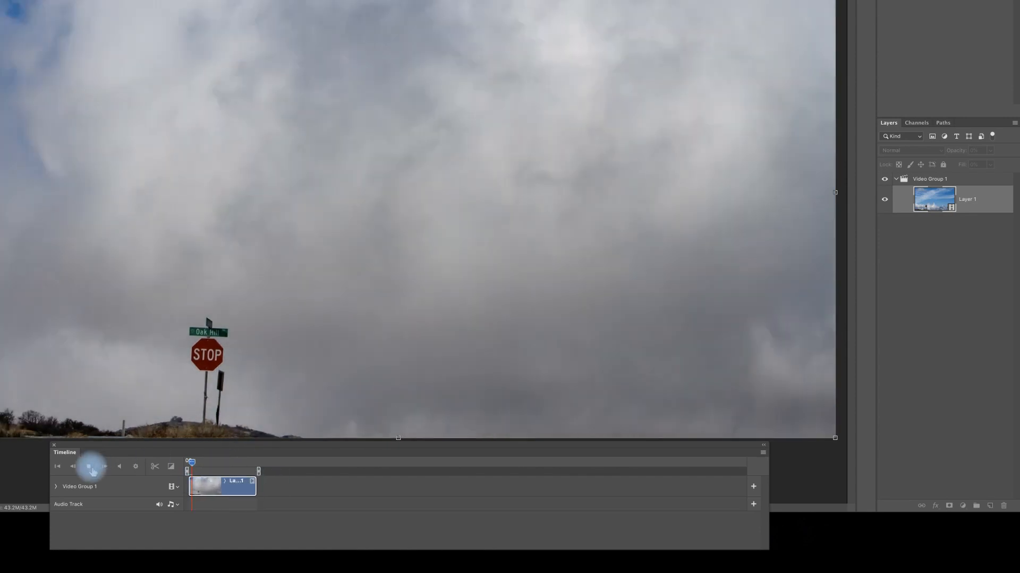
left_click(89, 466)
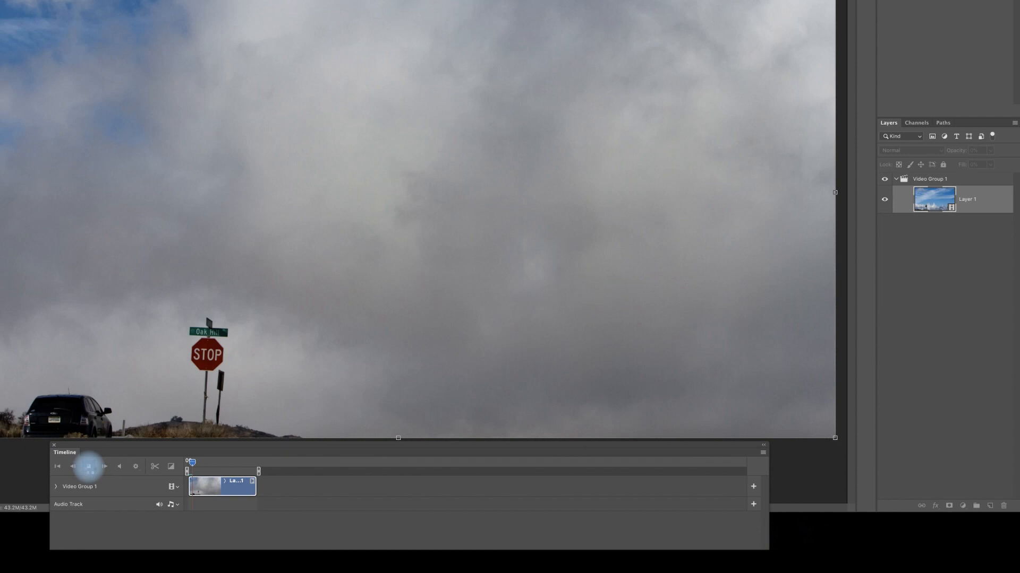
left_click(89, 467)
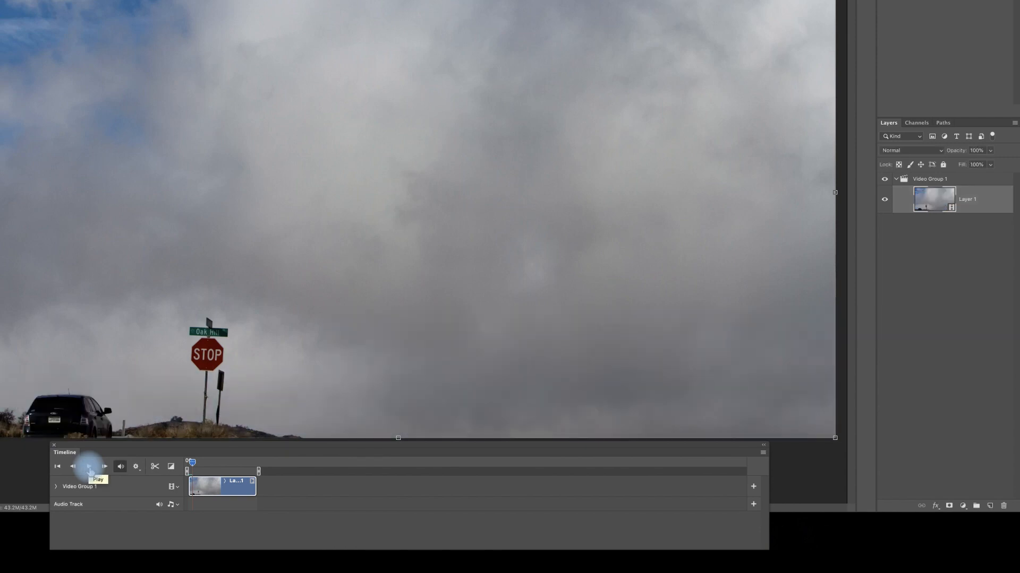
mouse_move(314, 446)
left_mouse_down()
mouse_move(314, 425)
mouse_move(321, 444)
left_mouse_up()
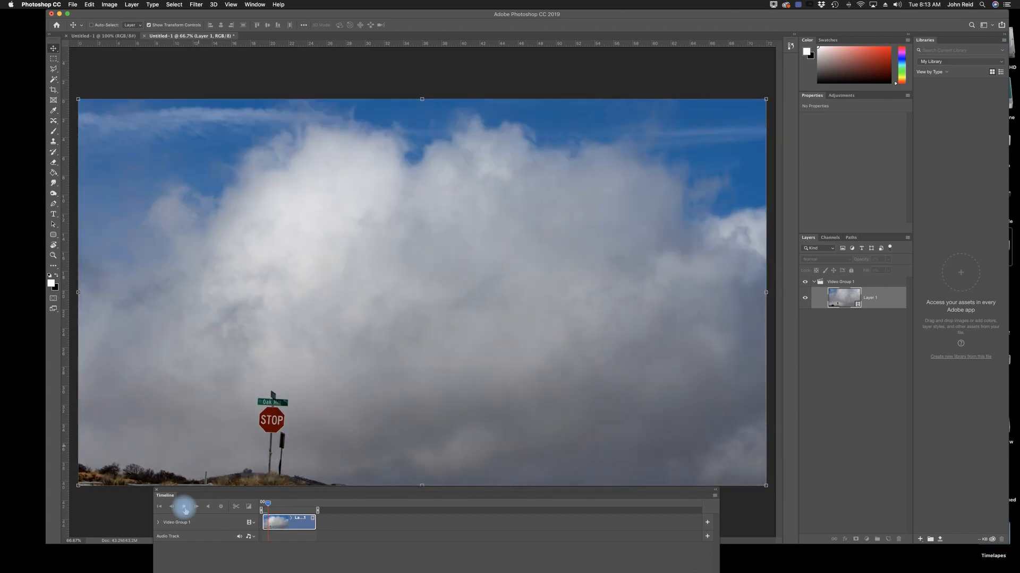
left_click(185, 510)
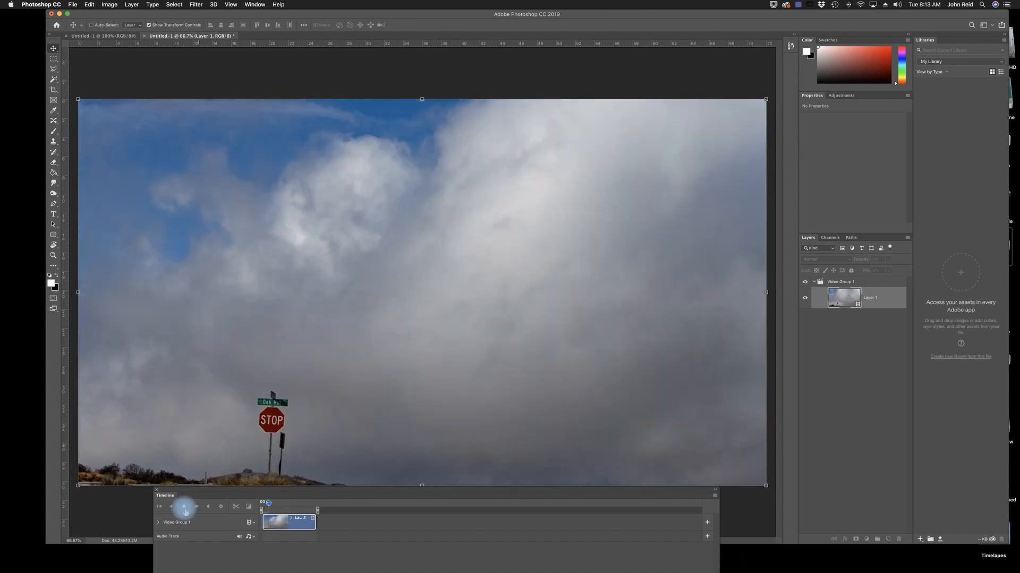
left_click(271, 502)
left_click_drag(269, 502, 259, 501)
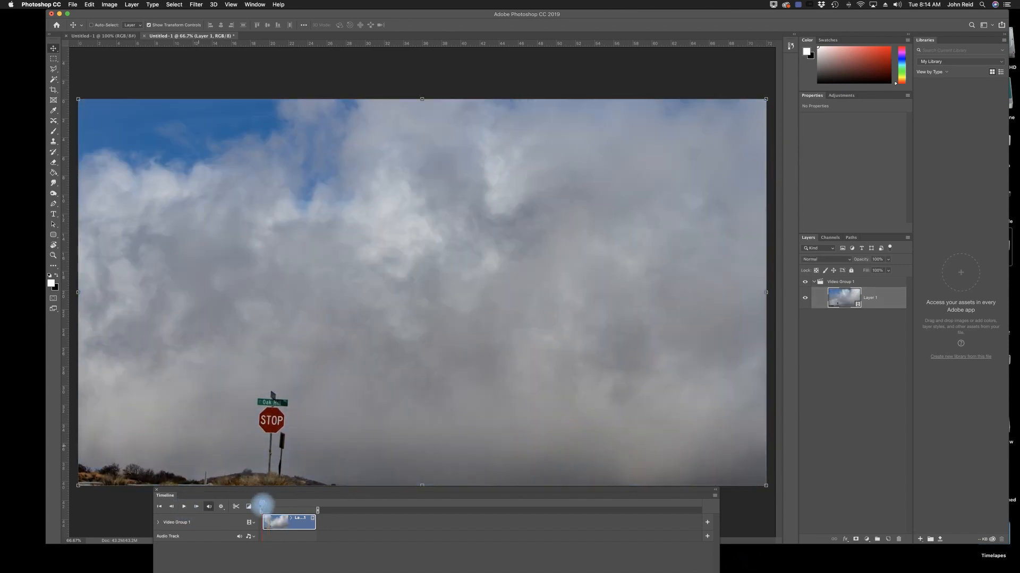
left_click(185, 510)
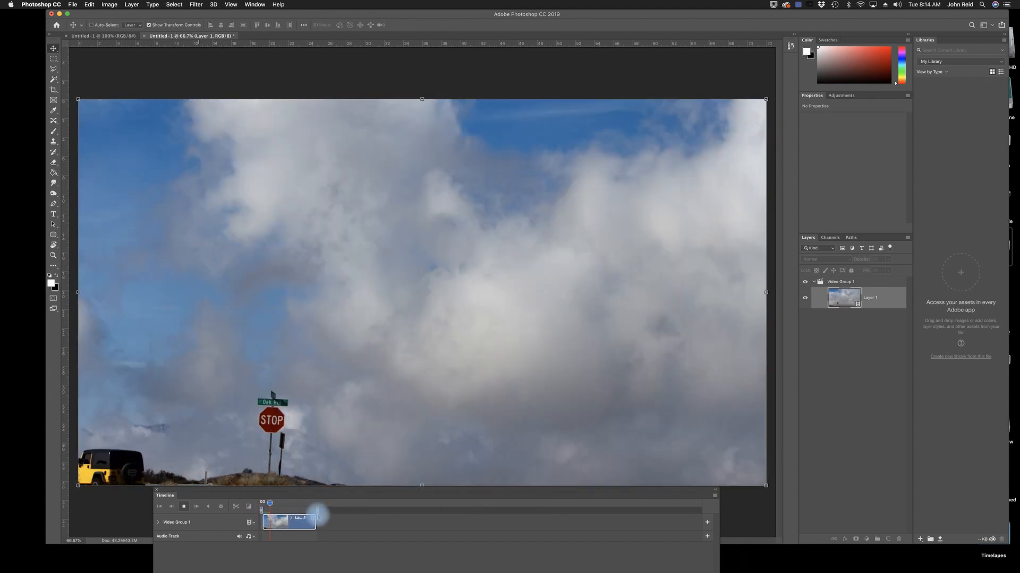
left_click(183, 507)
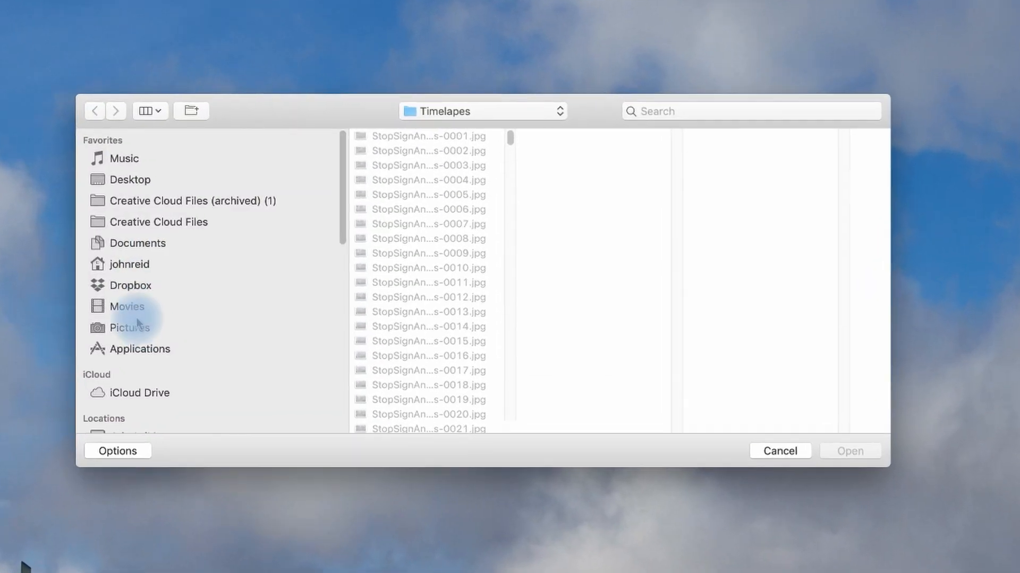
- Add bensound-acousticbreeze.mp3 from the Purchased Video Music folder in Music to the audio track
left_click(117, 158)
left_click(415, 313)
left_click(594, 178)
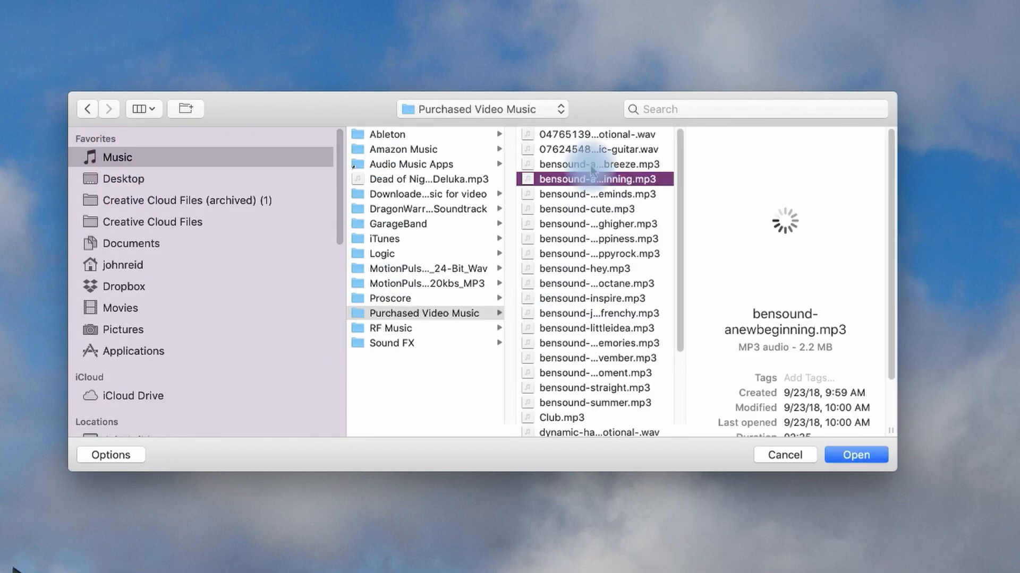
left_click(593, 165)
left_click(783, 223)
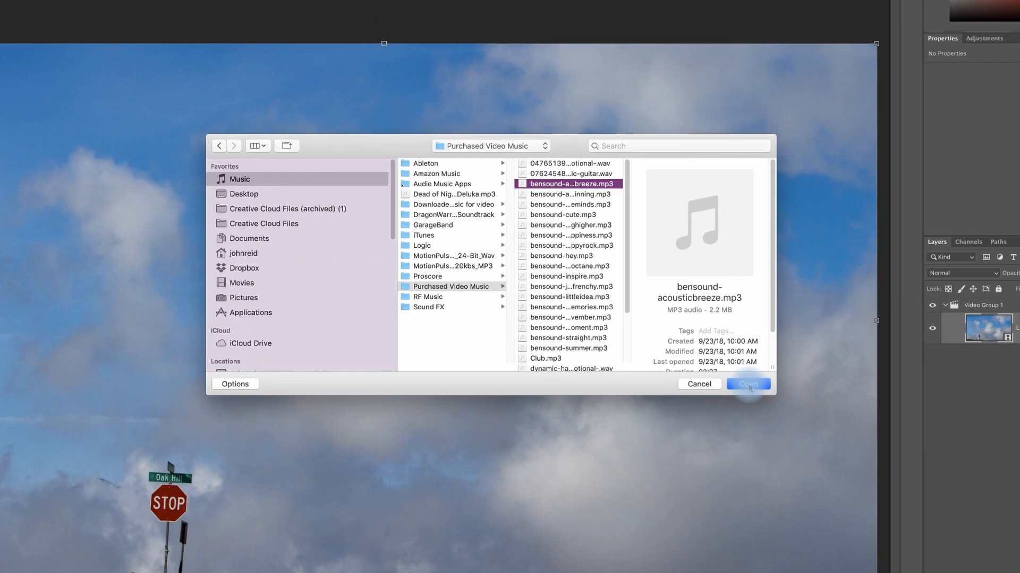
left_click(855, 455)
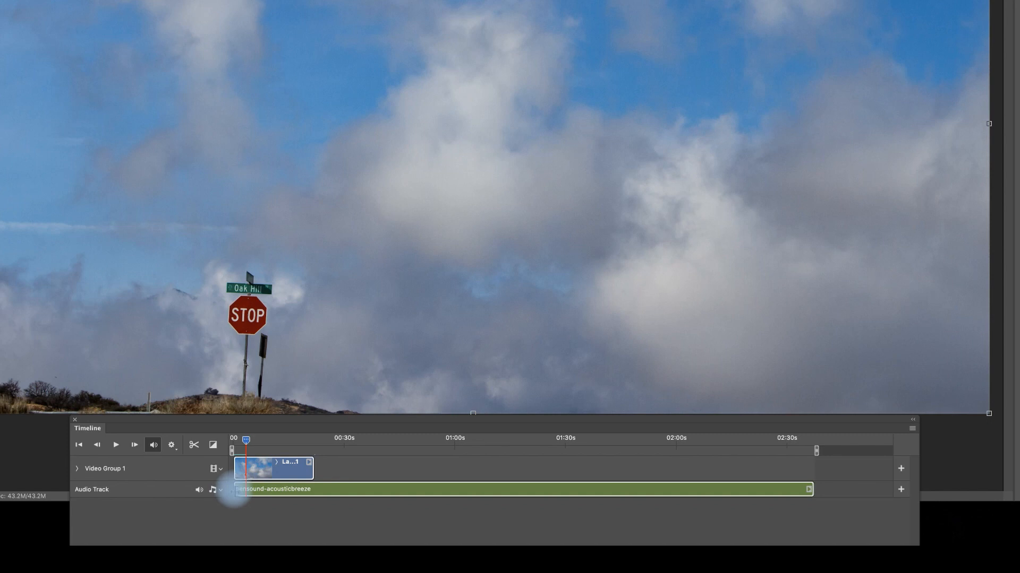
- Trim a little off the start of the audio clip and shorten its end to match the video clip's end
left_click_drag(233, 491, 245, 492)
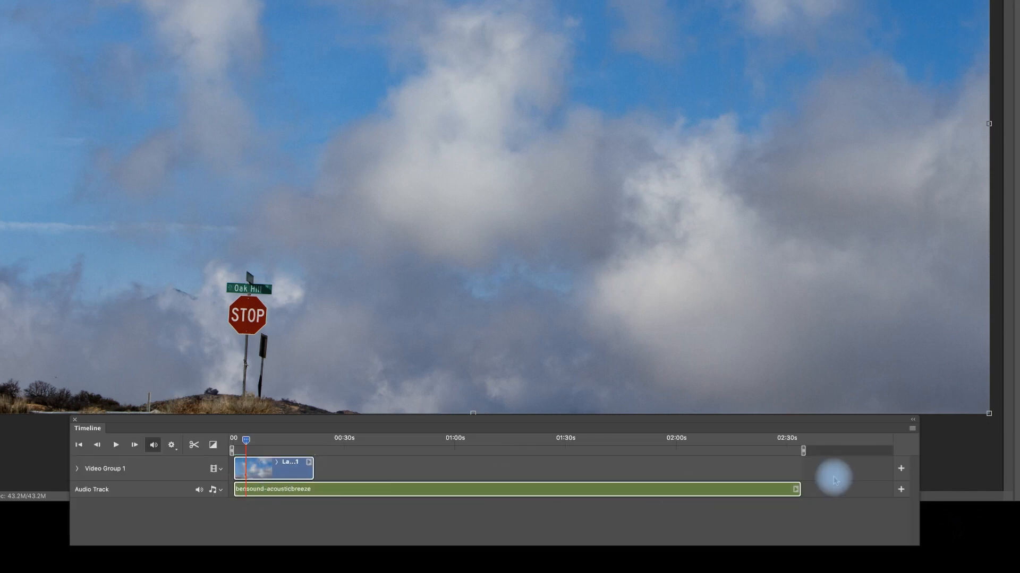
left_click(797, 489)
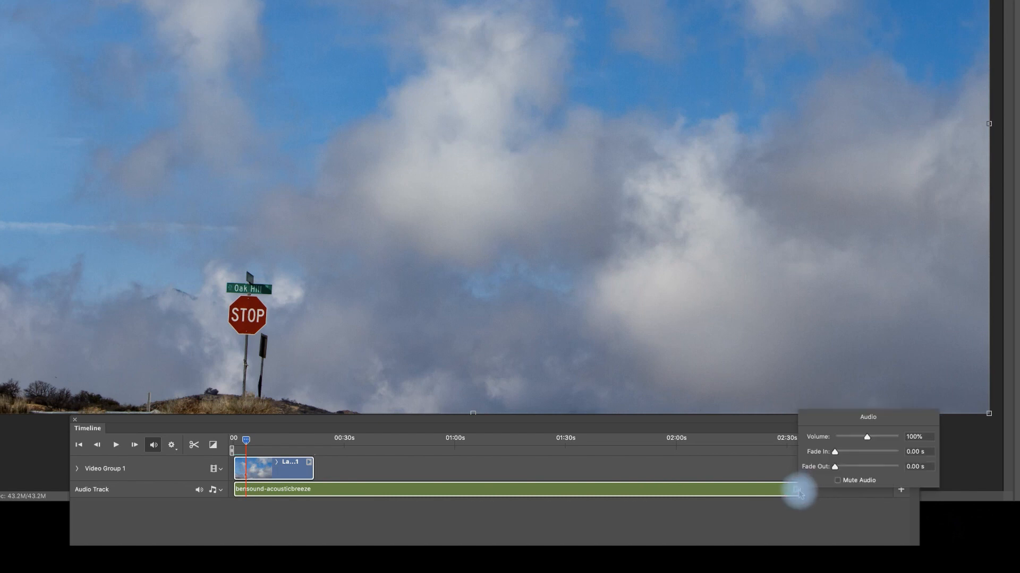
left_click(778, 488)
left_click_drag(797, 489, 312, 509)
- Set the audio clip's fade in and fade out to 0.62 s each
left_click(309, 489)
left_click_drag(353, 460, 350, 460)
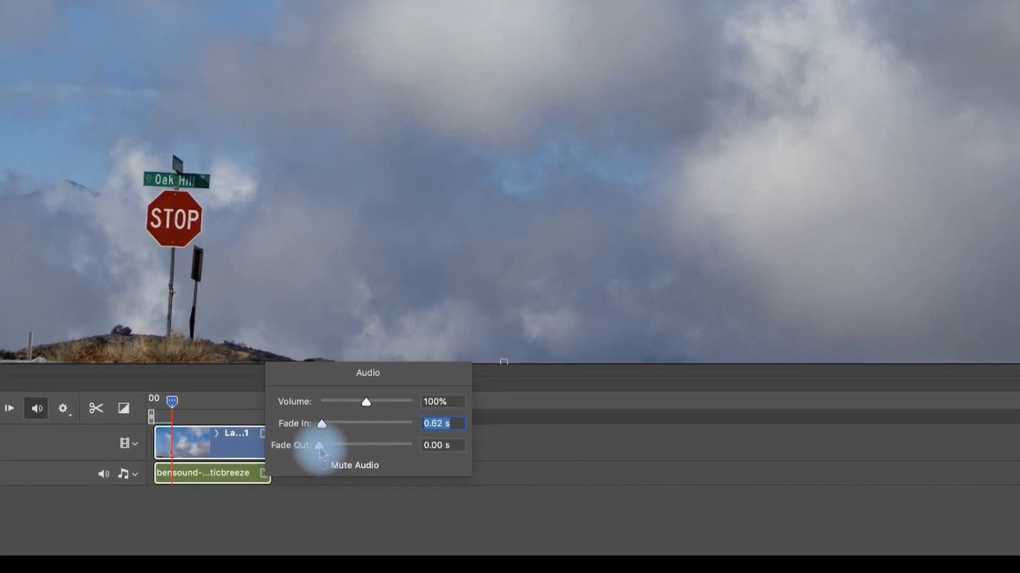
left_click_drag(346, 472, 347, 471)
left_click_drag(314, 442, 317, 442)
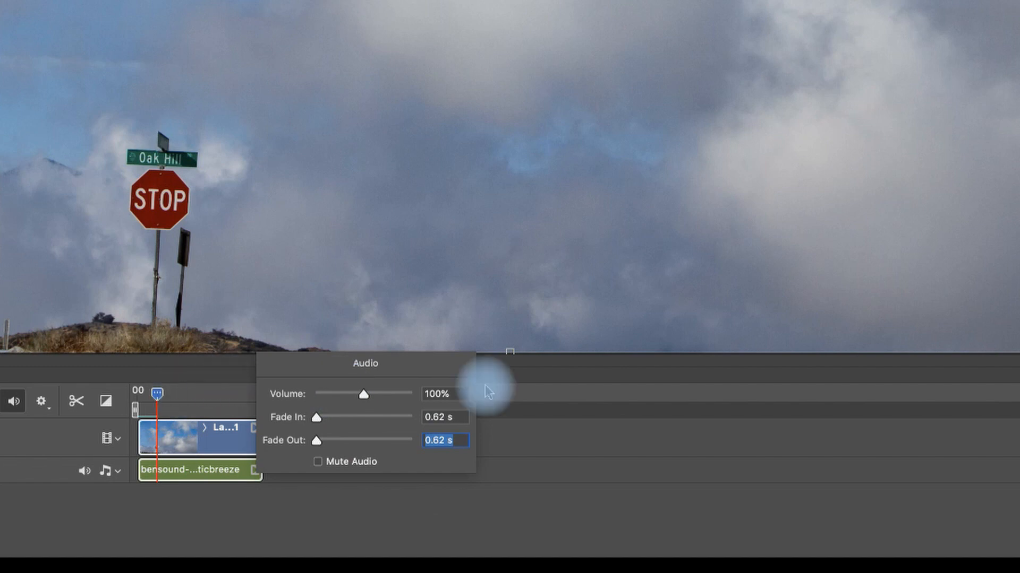
left_click(234, 473)
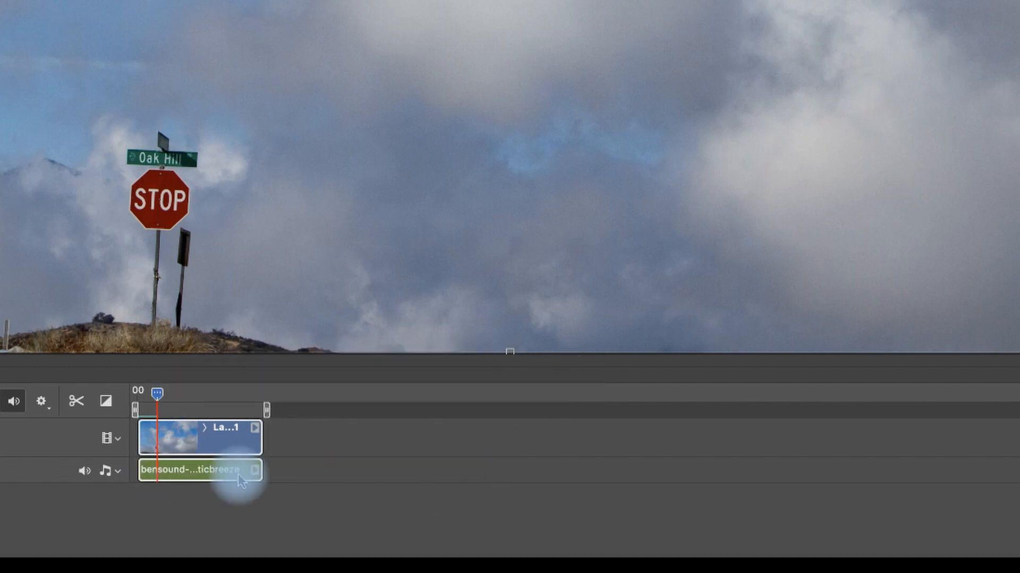
- Return the playhead to the start and preview the time-lapse with its music
left_click_drag(156, 394, 118, 398)
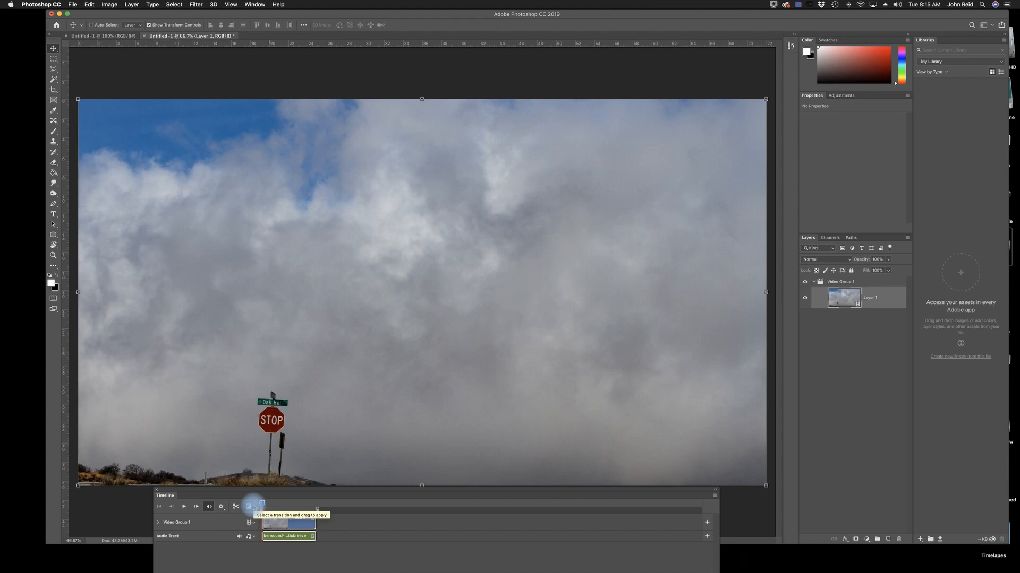
key("space")
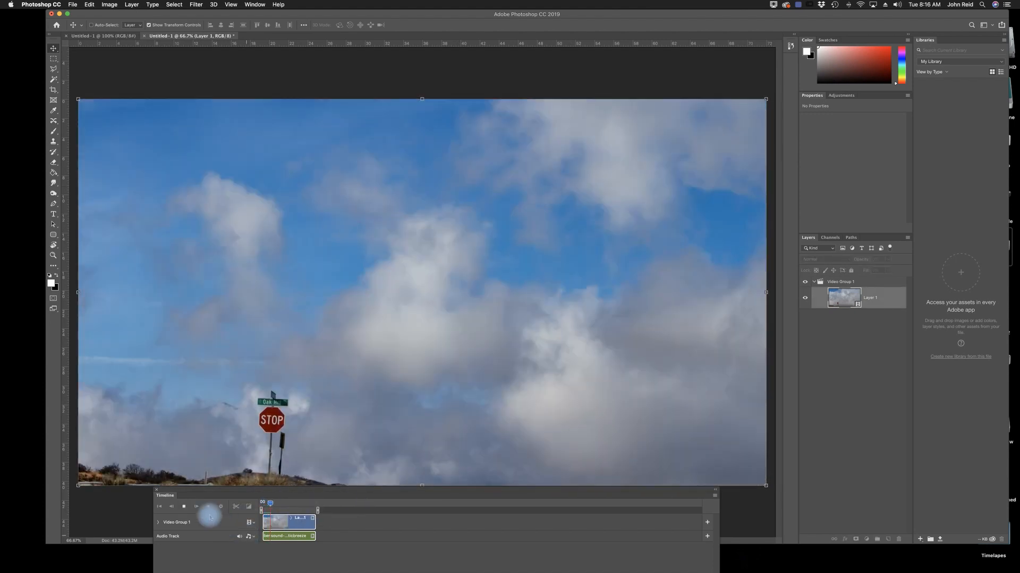
key("space")
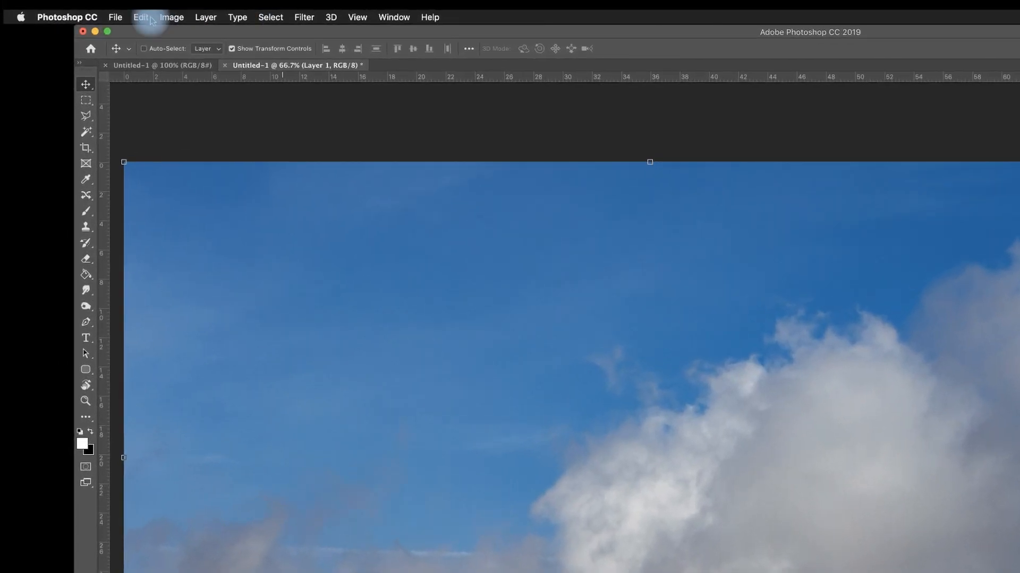
- Start a Render Video export and name the output file StopsignTimelapes.mp4
left_click(115, 19)
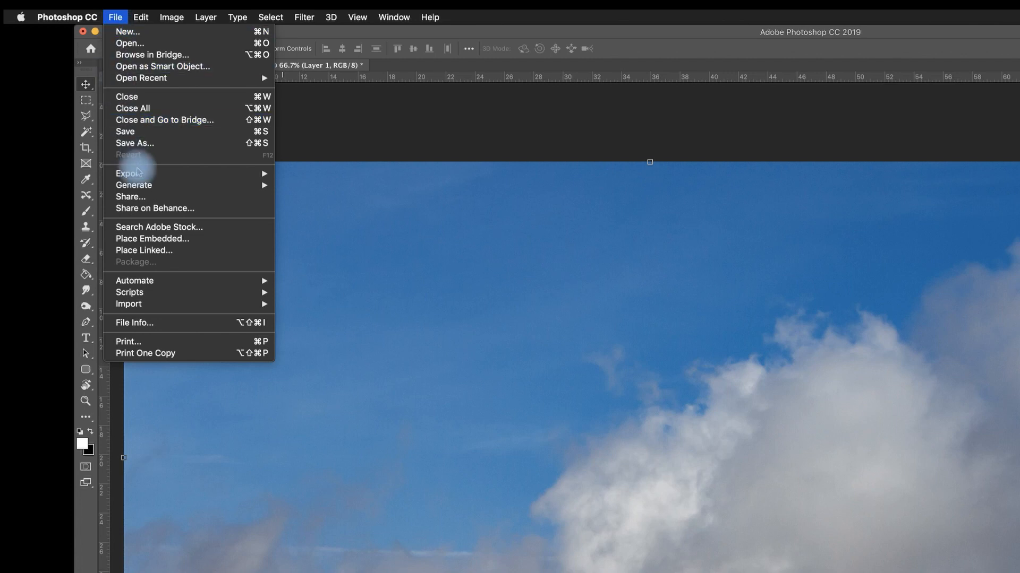
mouse_move(257, 171)
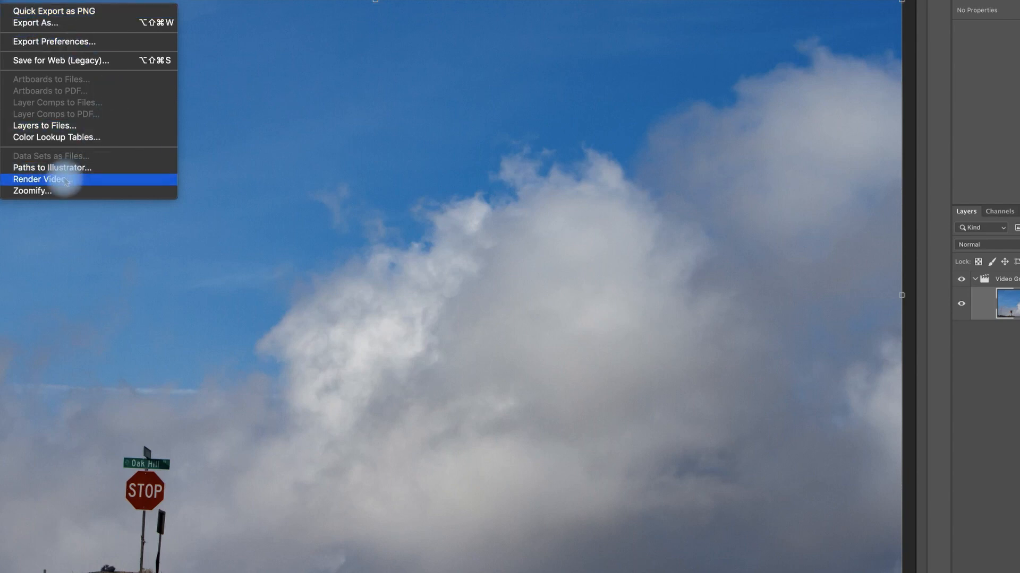
left_click(65, 179)
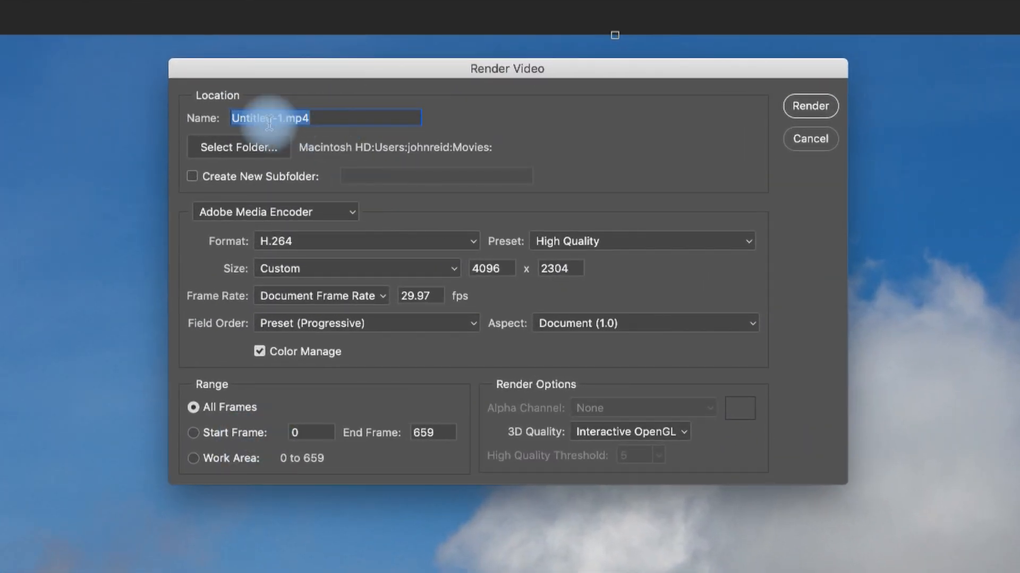
left_click_drag(283, 119, 228, 126)
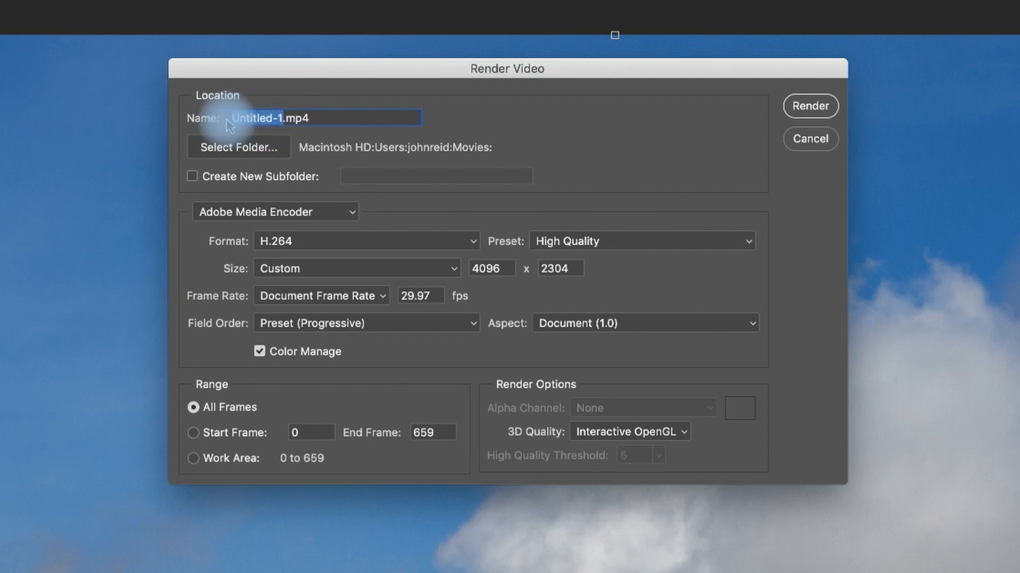
type("Stop")
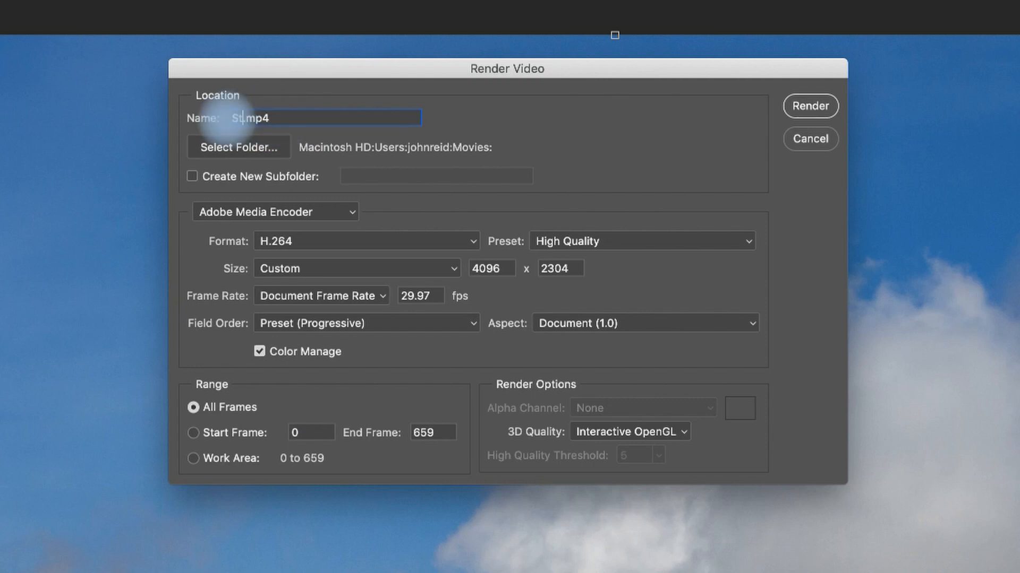
type("signTimelapes")
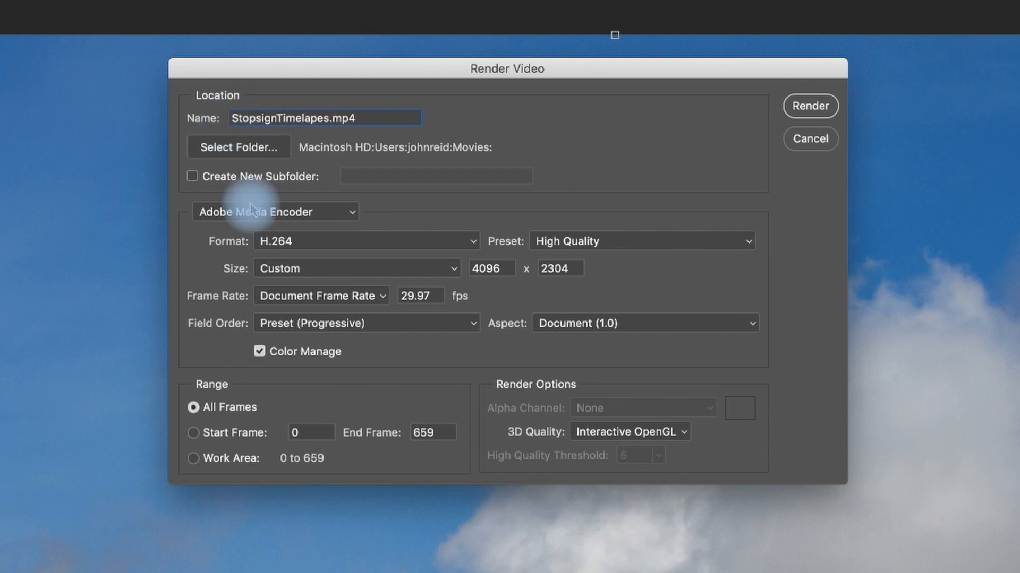
- Set the Desktop as the destination folder for the rendered video
left_click(259, 154)
left_click(444, 144)
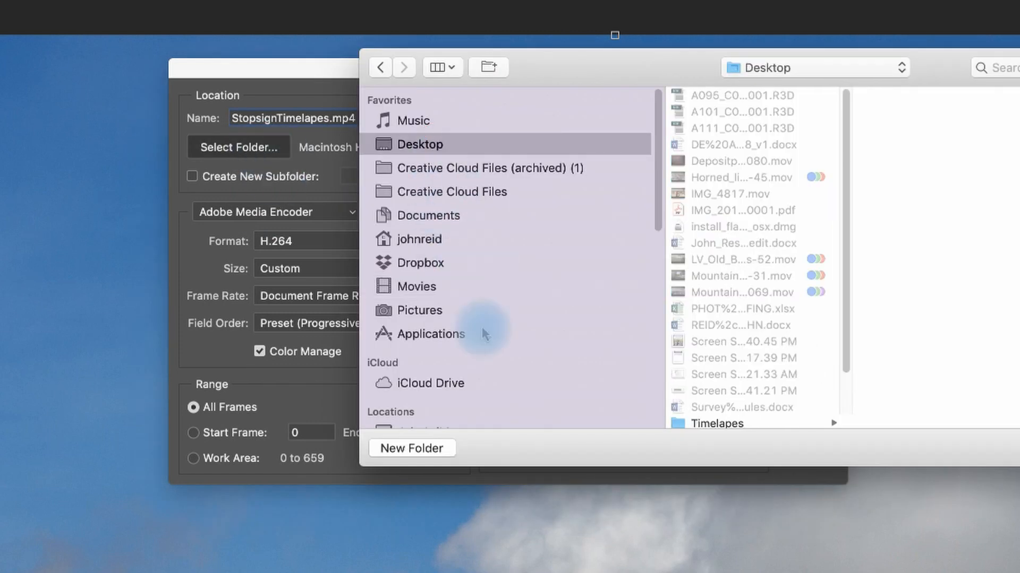
key("Return")
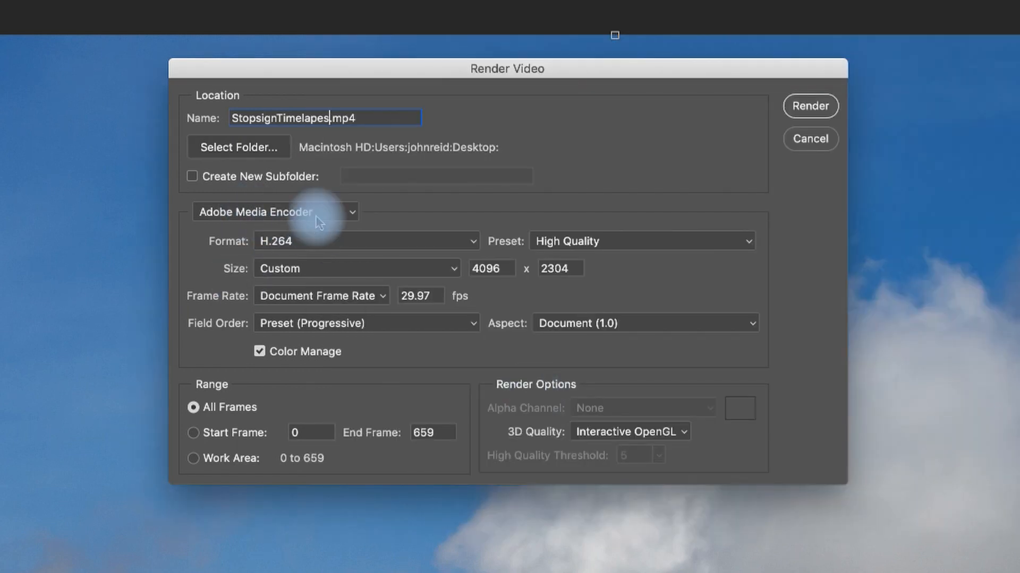
- Keep the H.264 format, choose the YouTube HD 1080p 29.97 preset and render the video
left_click(472, 245)
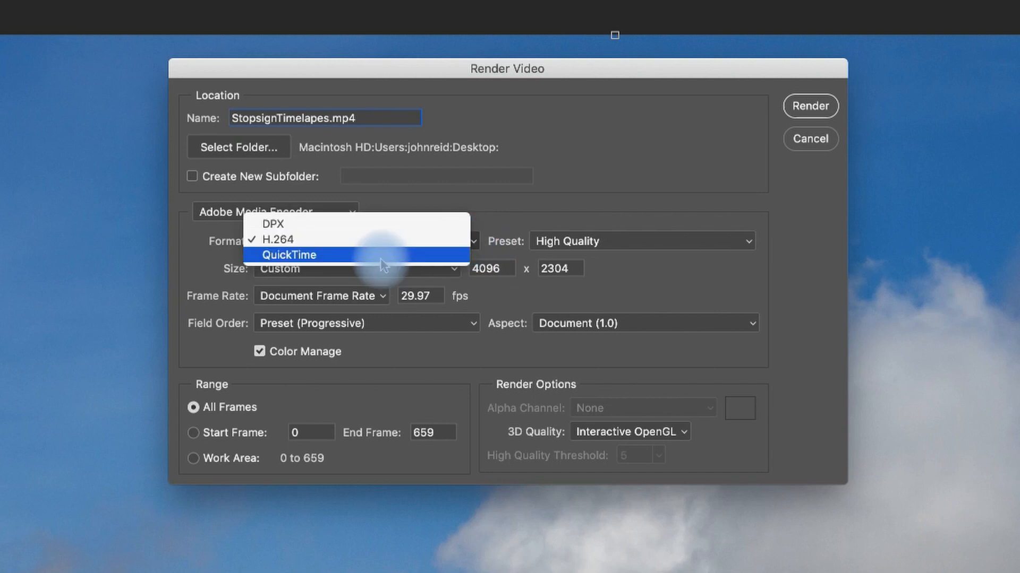
left_click(364, 244)
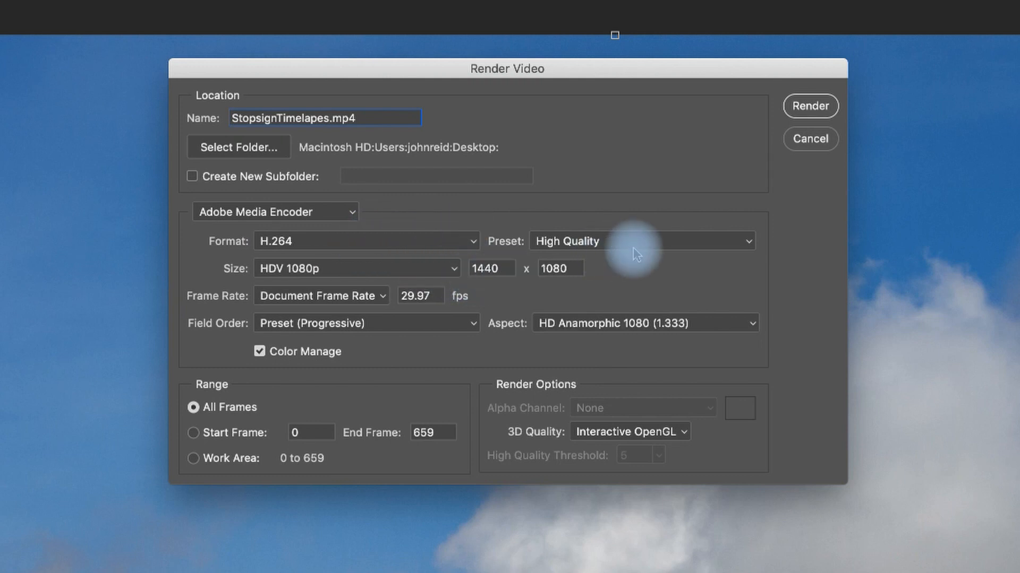
left_click(746, 243)
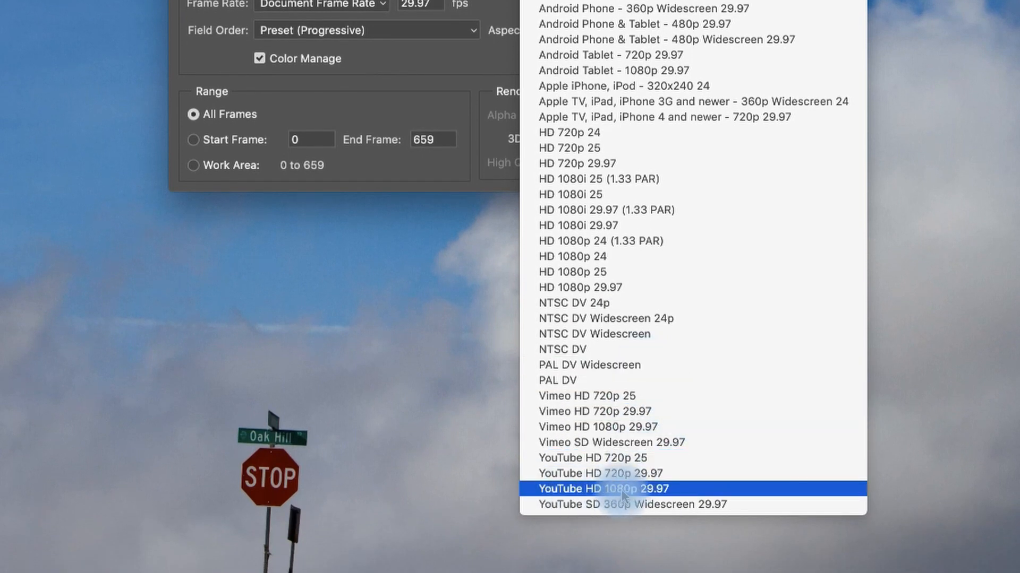
left_click(655, 489)
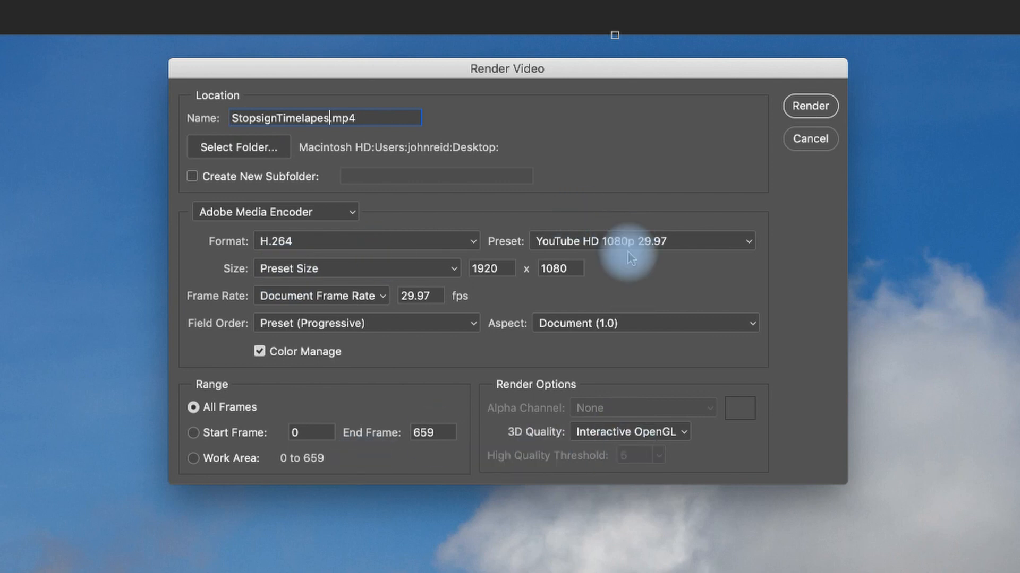
left_click(811, 106)
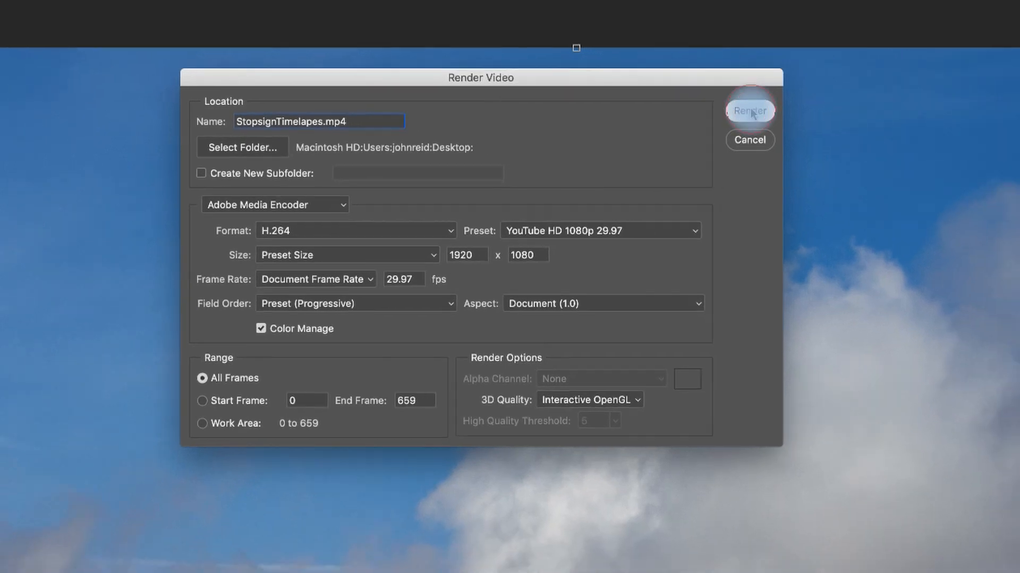